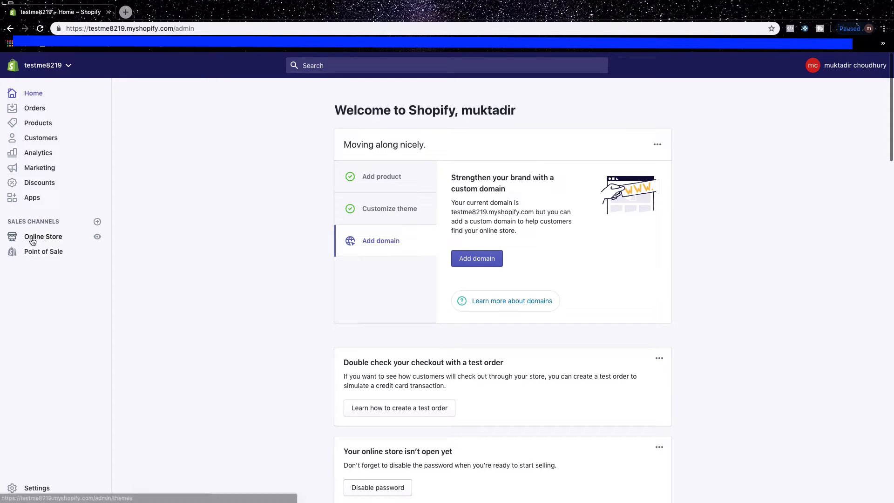
# Start a new online store page titled "Our Story" with the content "We started this store to help people with Fitness".
pyautogui.click(39, 240)
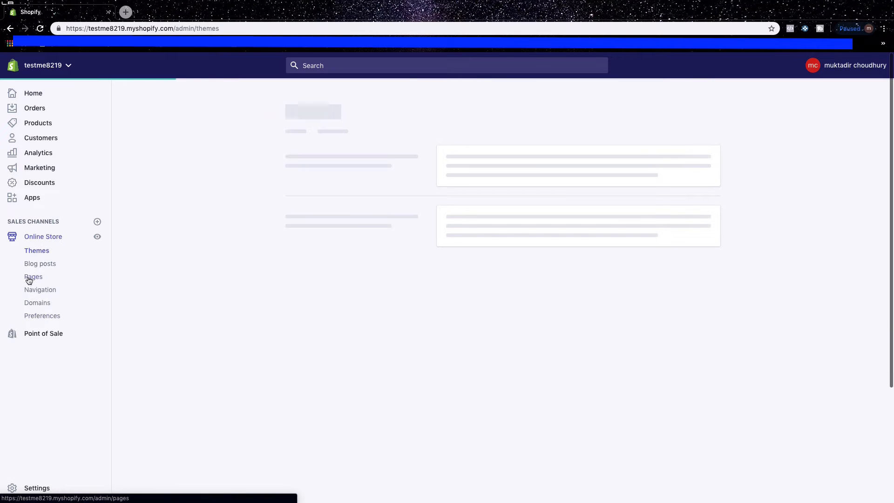
pyautogui.click(28, 279)
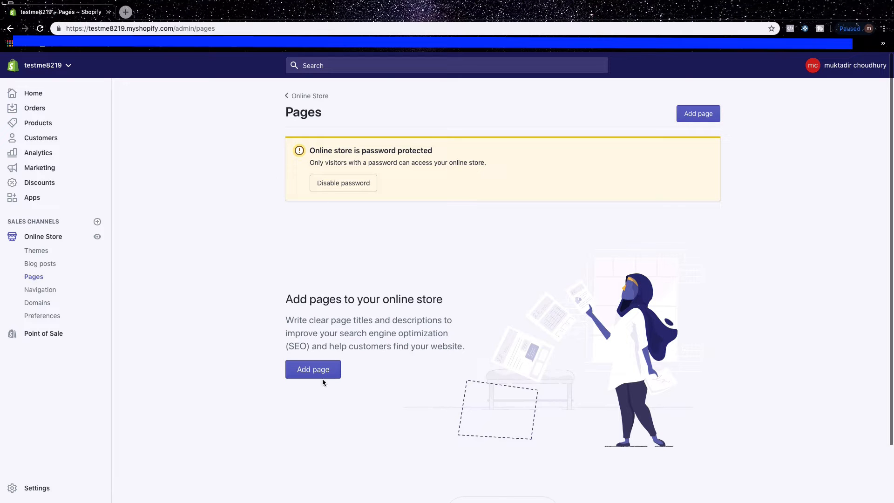
pyautogui.click(309, 375)
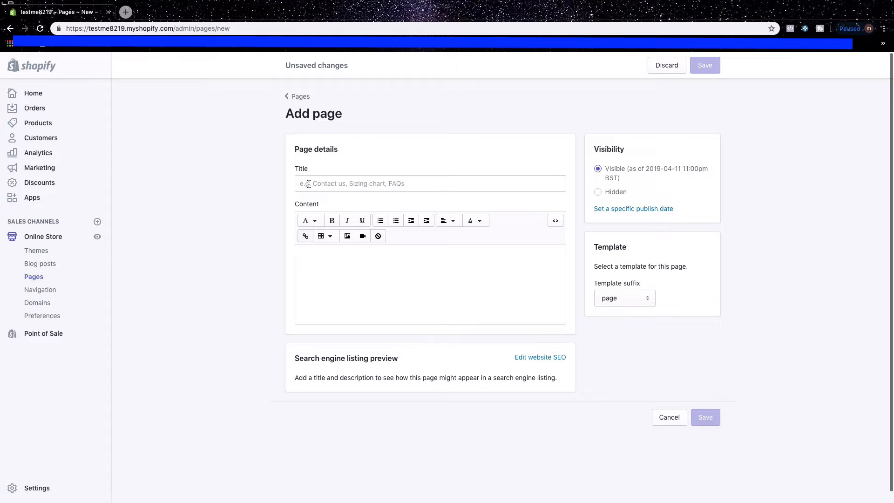
pyautogui.click(309, 184)
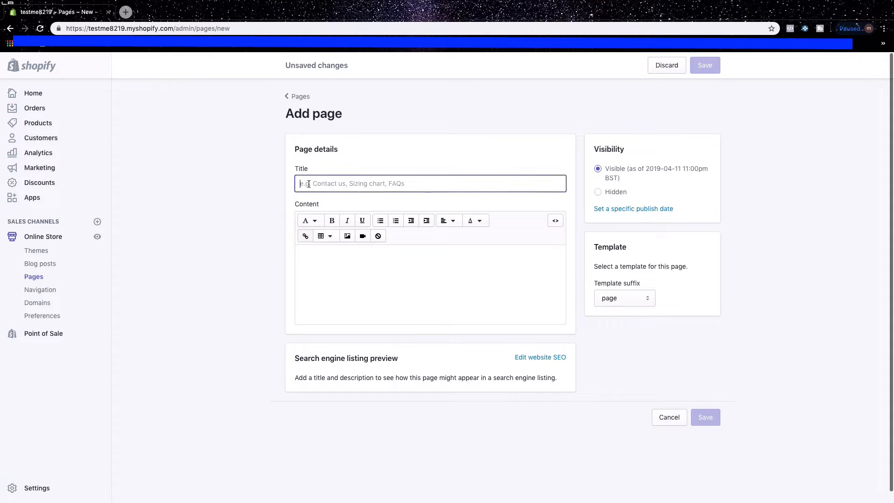
pyautogui.write('Our')
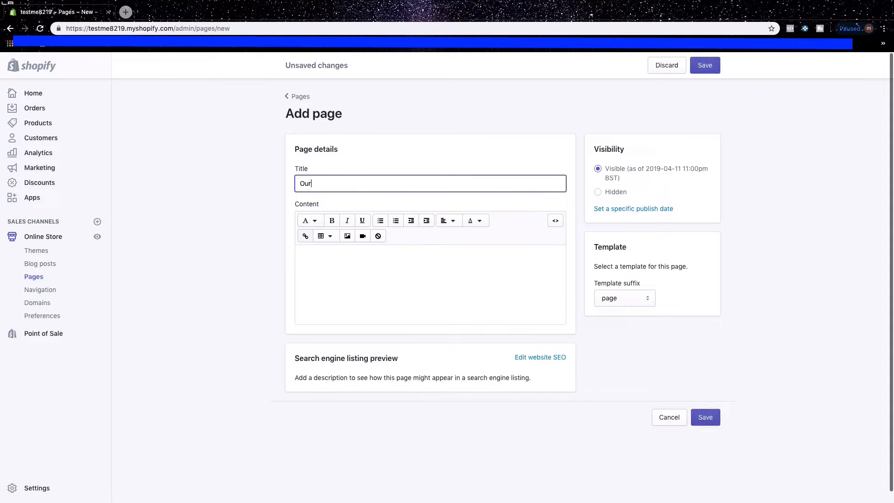
pyautogui.write(' Story')
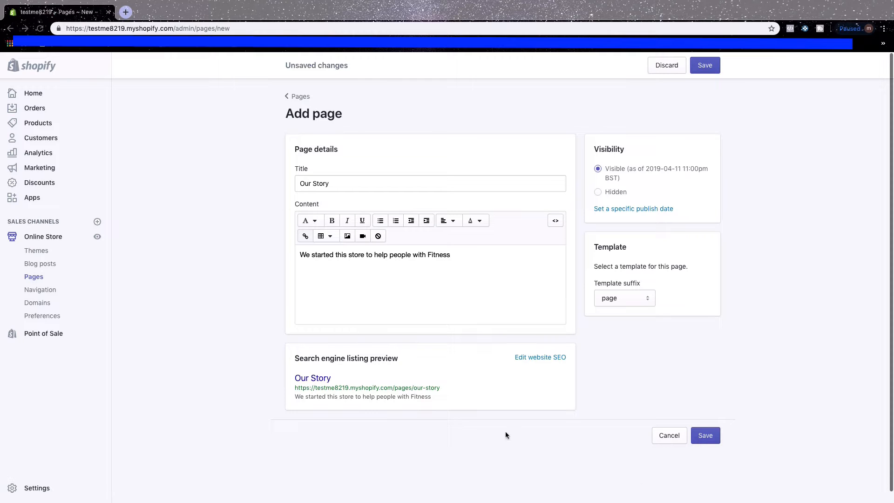
# Set the page's search engine listing title to "Fitness For Men", keep the suggested meta description, and save the page.
pyautogui.scroll(-1, 421, 380)
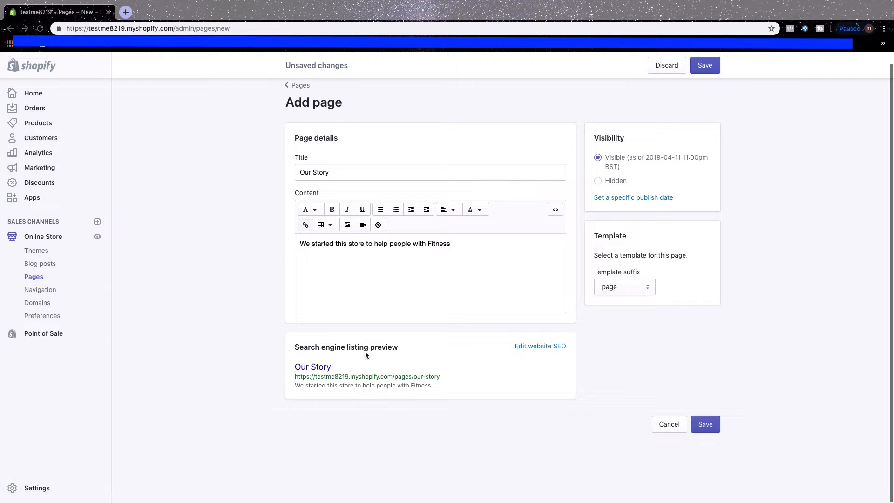
pyautogui.click(519, 346)
pyautogui.scroll(-2, 519, 349)
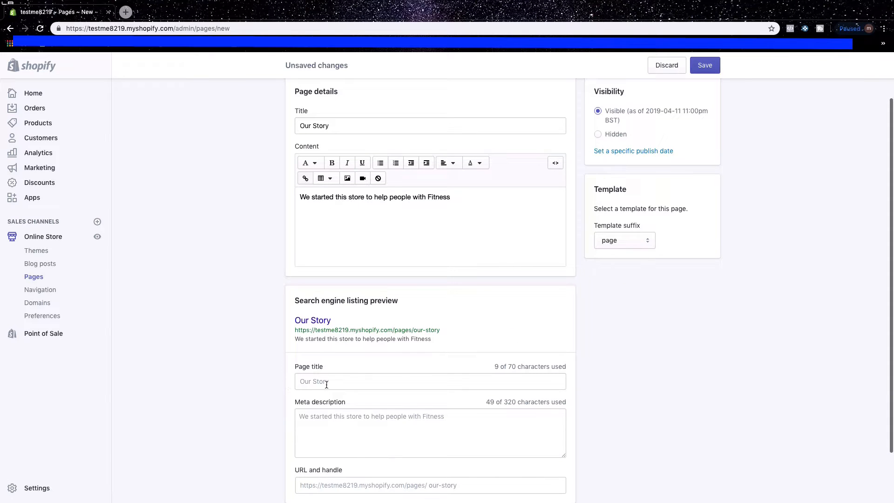
pyautogui.click(328, 383)
pyautogui.moveTo(333, 382); pyautogui.dragTo(281, 378)
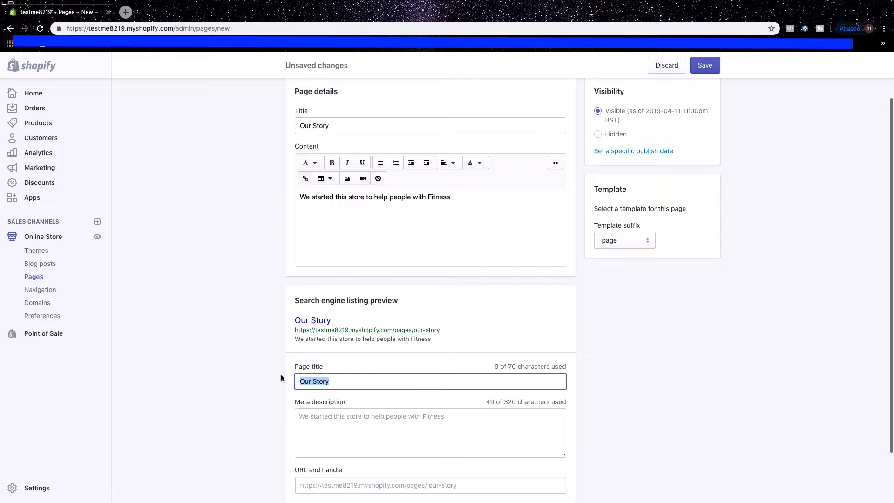
pyautogui.press('BackSpace')
pyautogui.write('Fitness Fo')
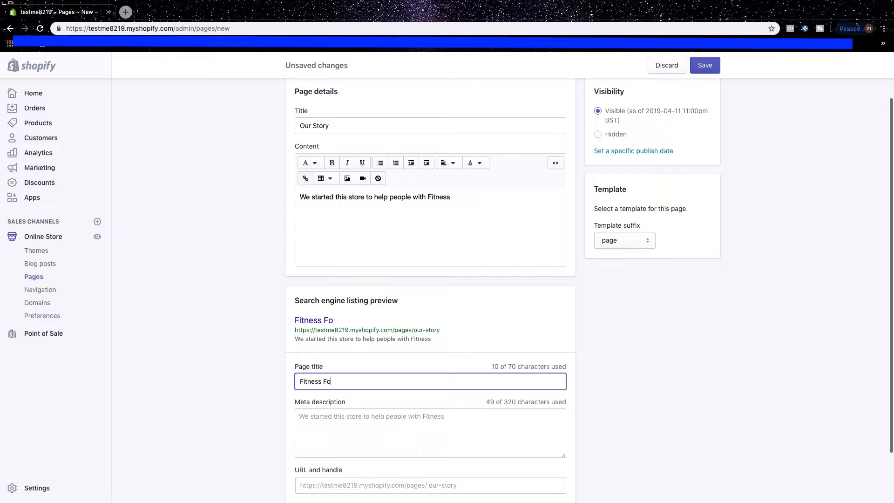
pyautogui.write('r Men')
pyautogui.click(317, 422)
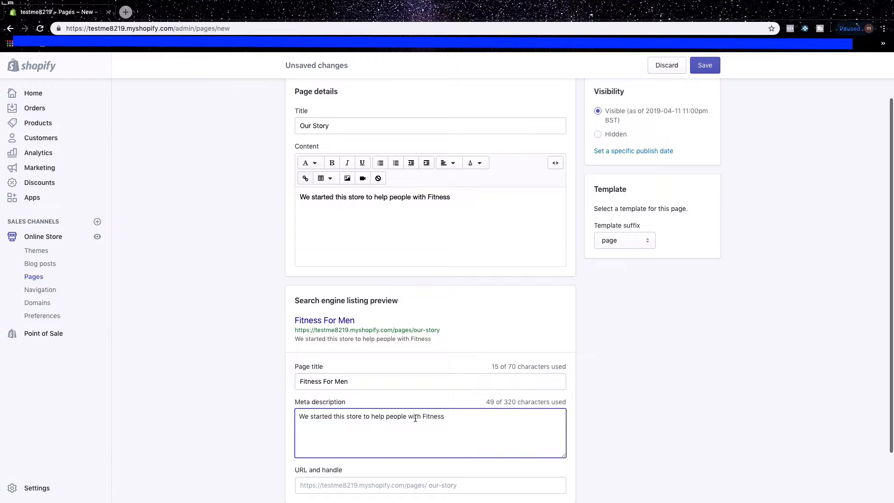
pyautogui.scroll(3, 457, 247)
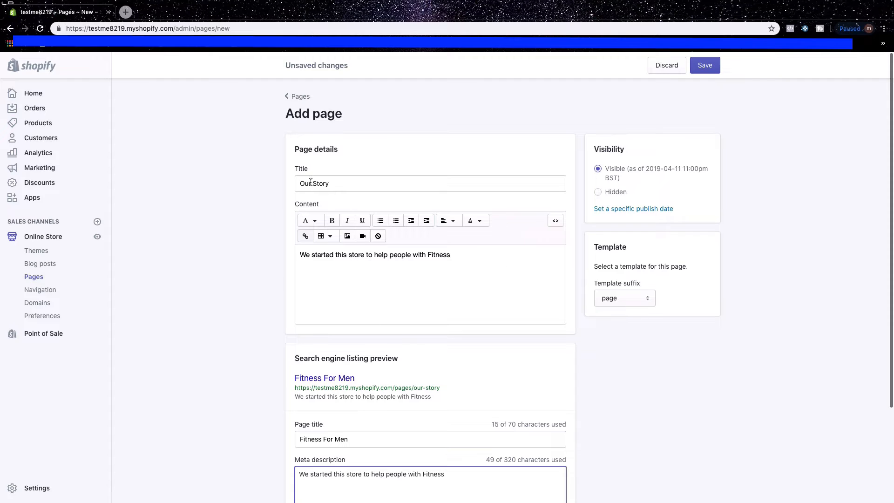
pyautogui.click(705, 65)
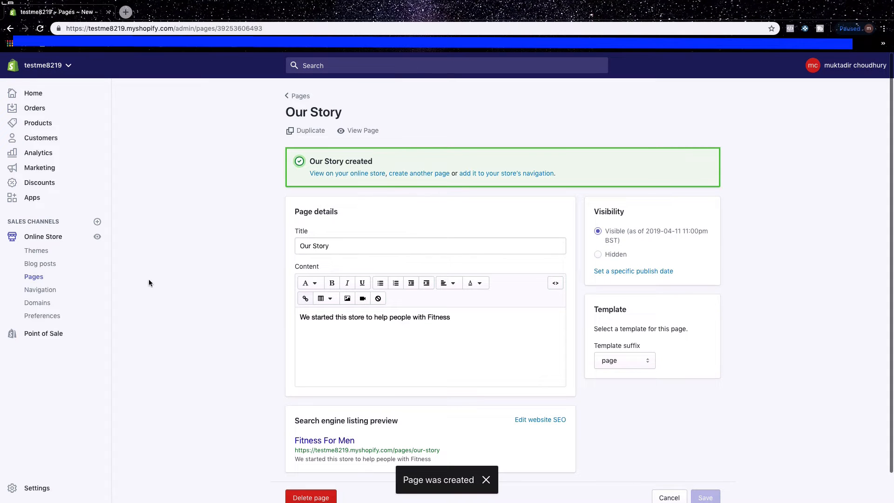
# Open the online store's navigation menus, and open the current Venture theme for customization in a separate browser tab.
pyautogui.click(36, 291)
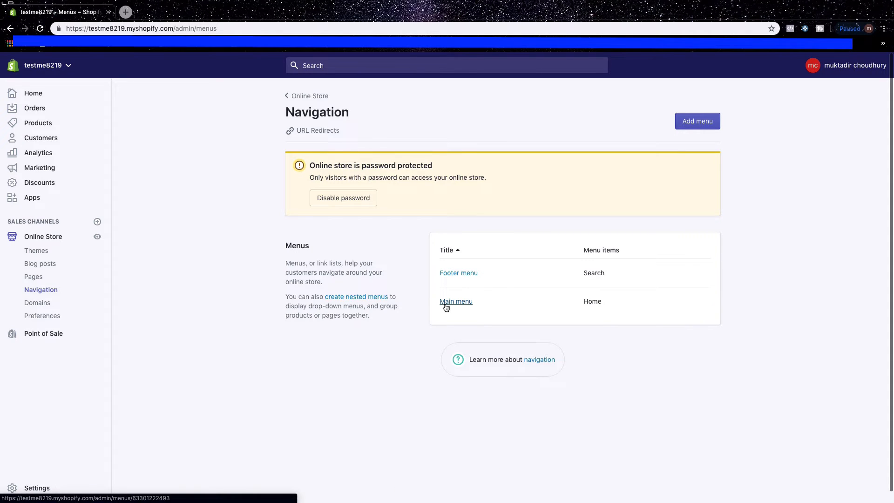
pyautogui.rightClick(36, 239)
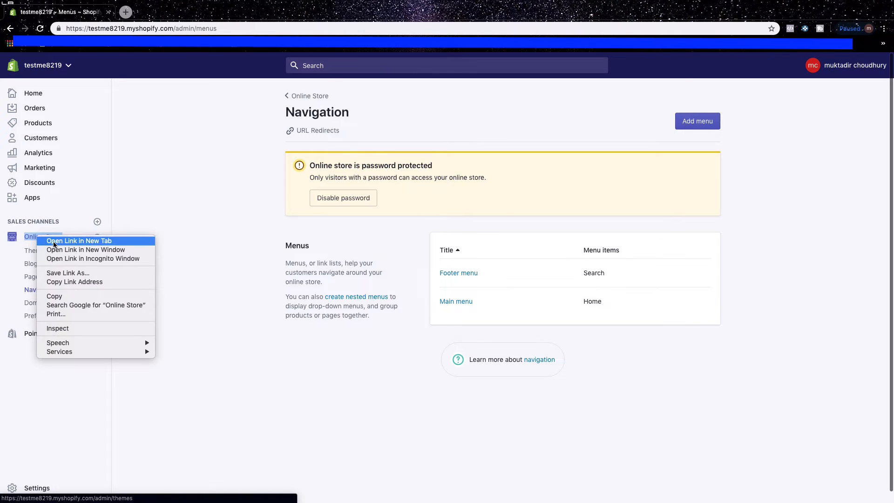
pyautogui.click(51, 241)
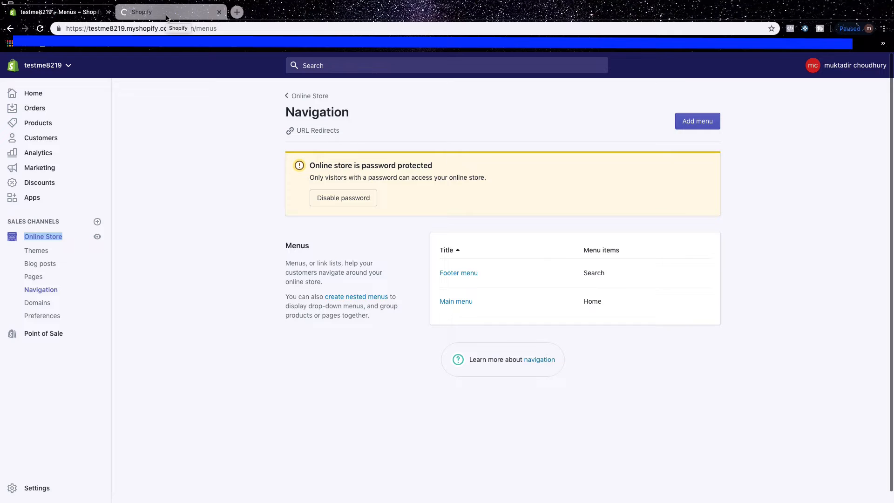
pyautogui.click(166, 14)
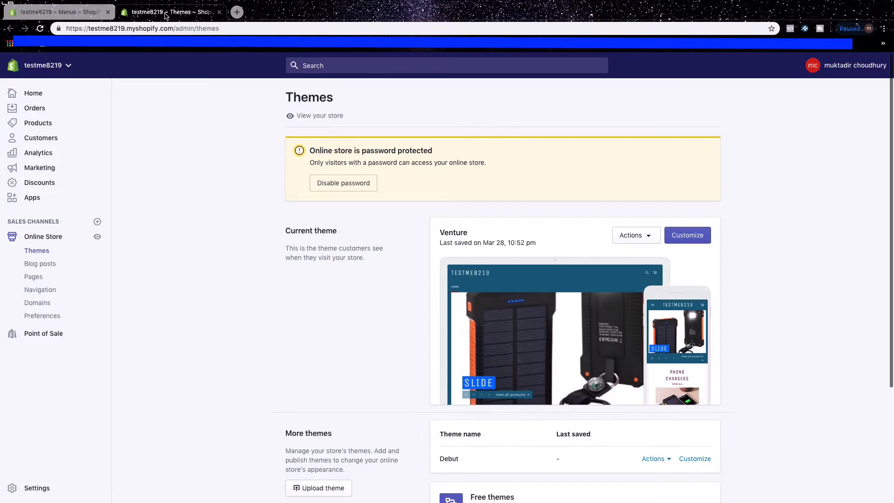
pyautogui.click(700, 241)
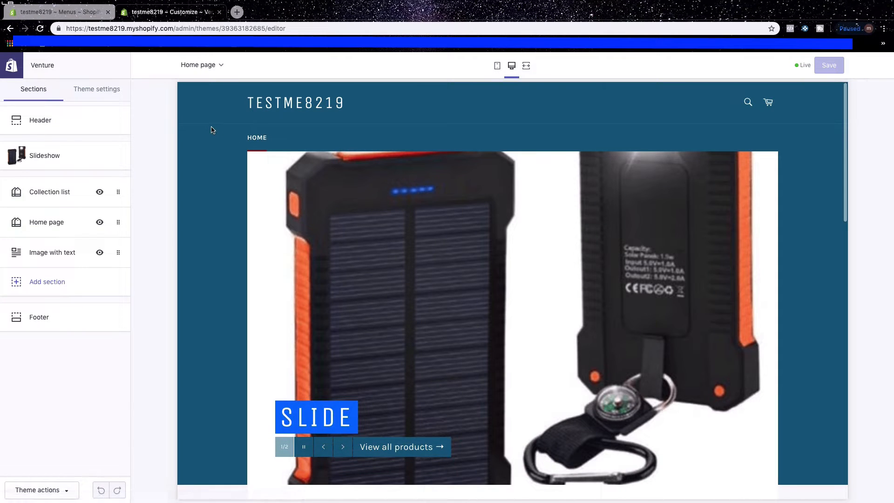
# Compare the main and footer menus in the navigation list with the header and footer of the theme preview.
pyautogui.click(84, 16)
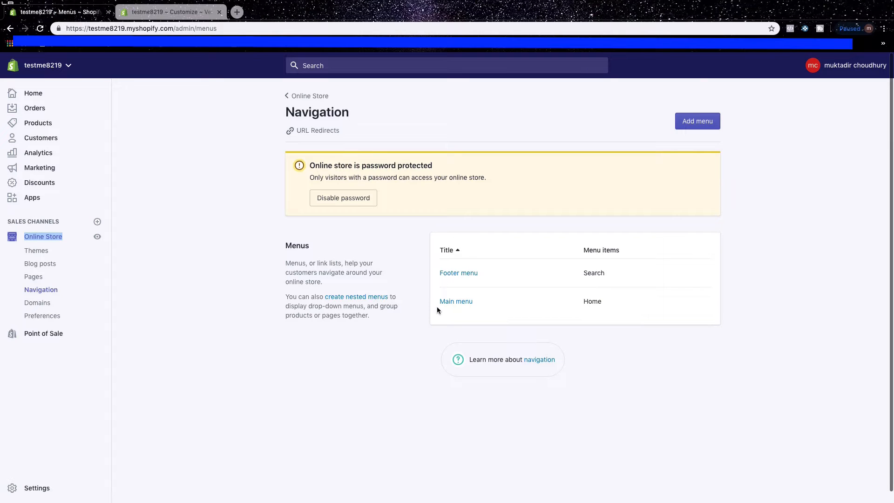
pyautogui.click(189, 13)
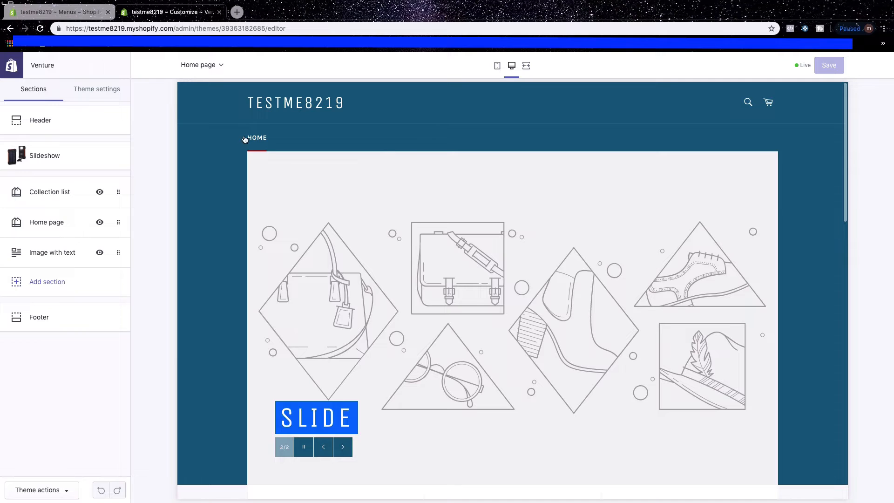
pyautogui.click(80, 14)
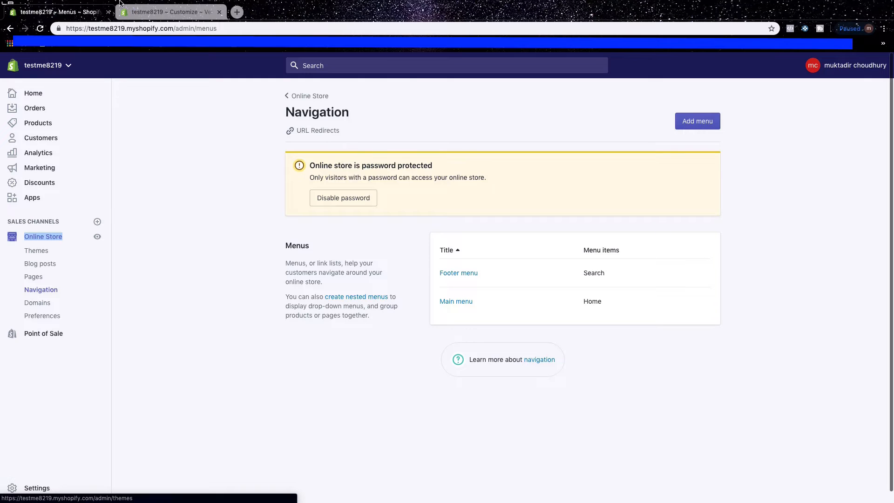
pyautogui.click(167, 12)
pyautogui.scroll(-10, 374, 352)
pyautogui.scroll(-5, 373, 349)
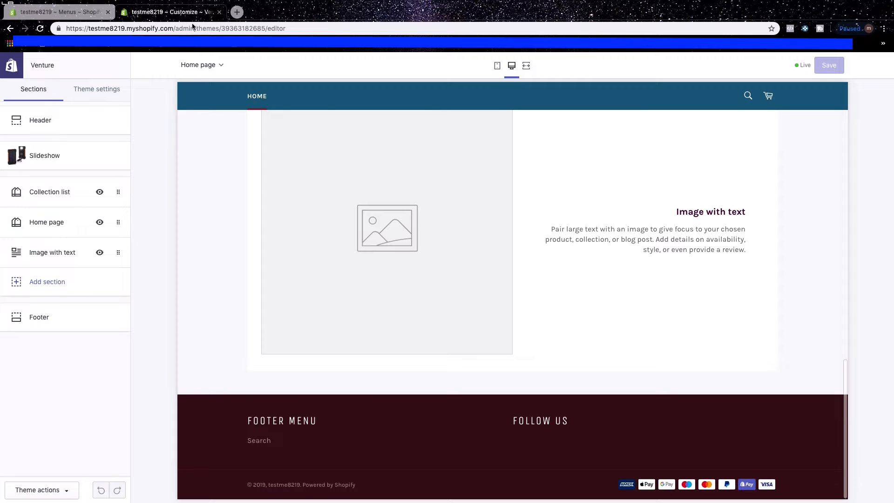
pyautogui.click(78, 13)
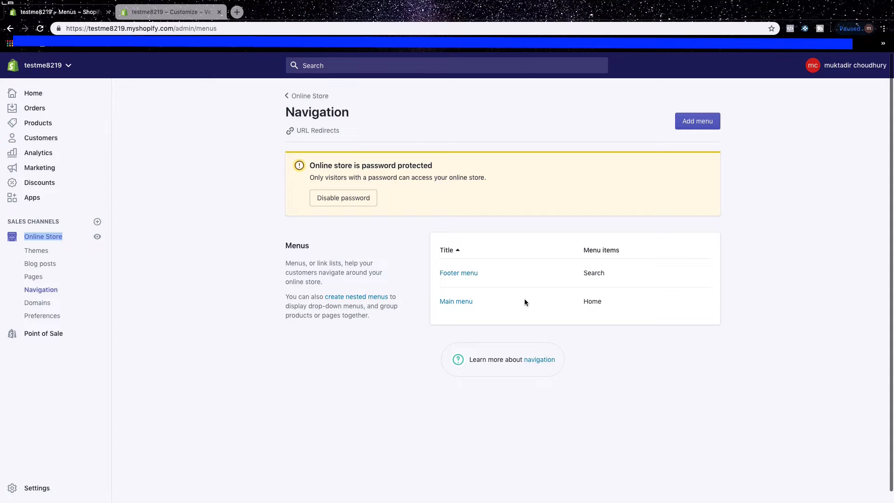
# Add an "Our Story" item linked to the Our Story page to the main menu, and save the menu.
pyautogui.click(450, 302)
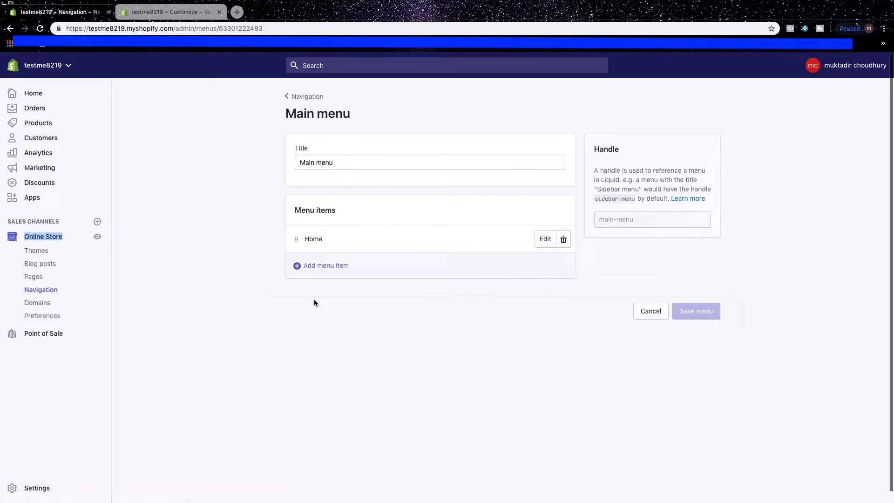
pyautogui.click(320, 266)
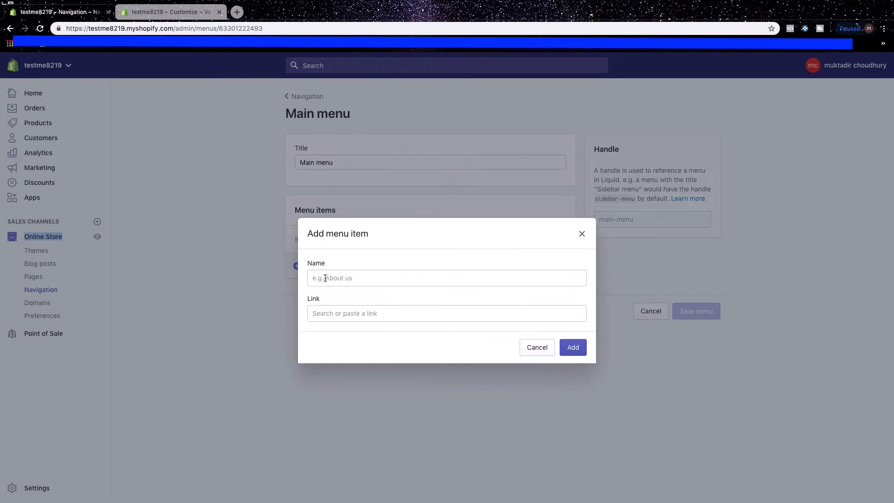
pyautogui.click(325, 278)
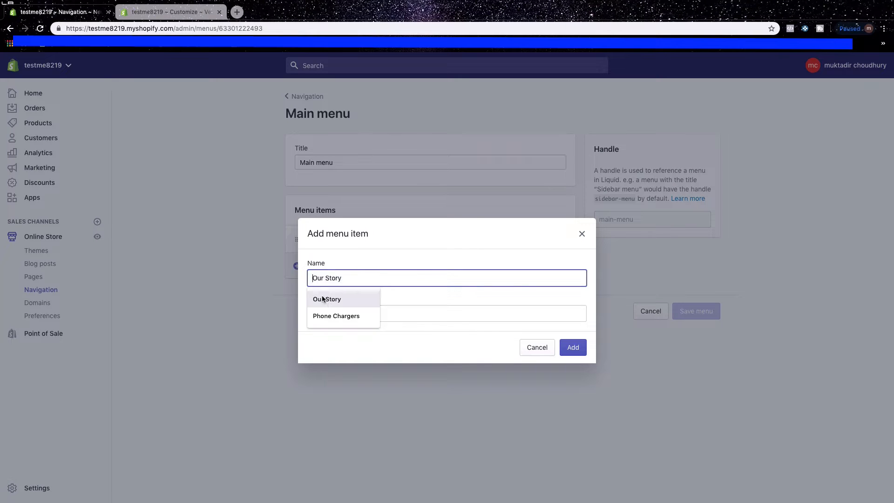
pyautogui.click(323, 298)
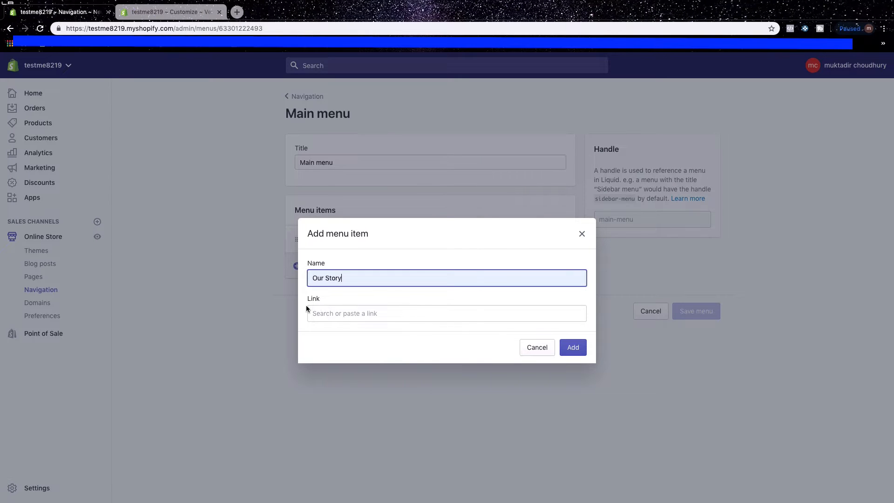
pyautogui.click(320, 313)
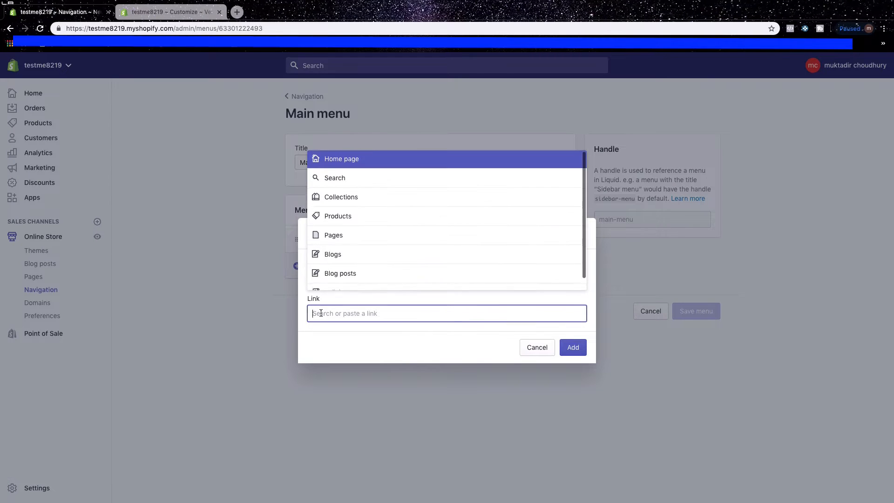
pyautogui.click(333, 237)
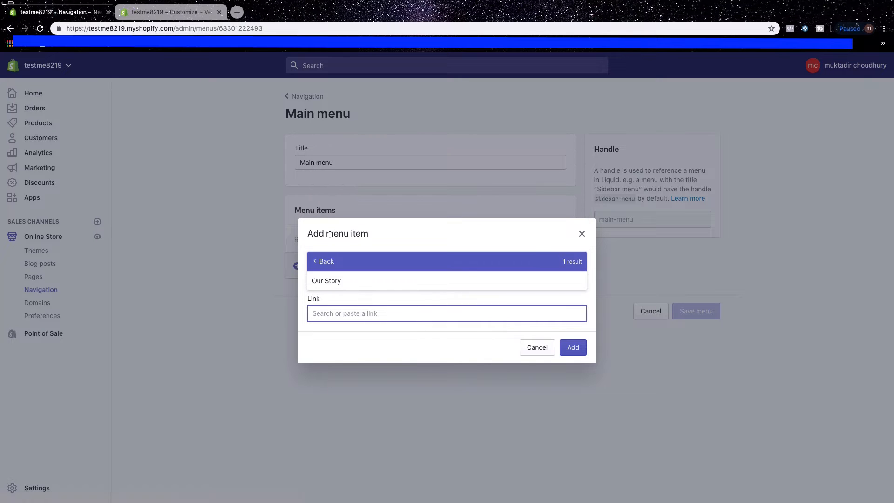
pyautogui.click(324, 282)
pyautogui.click(574, 348)
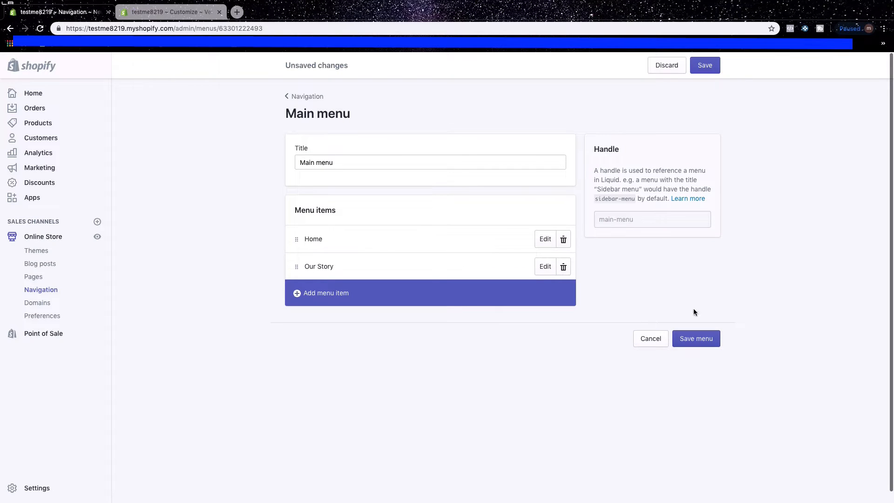
pyautogui.click(700, 333)
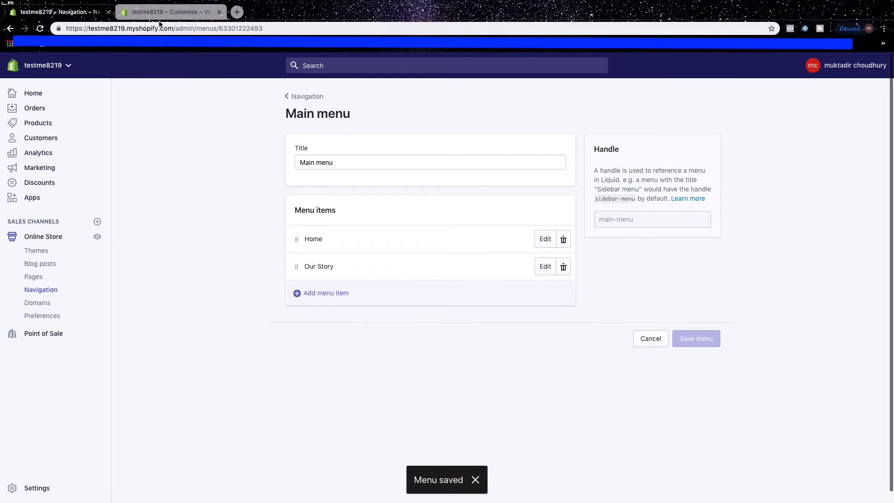
# Reload the theme editor and open the Our Story page from the header menu in the preview.
pyautogui.click(144, 14)
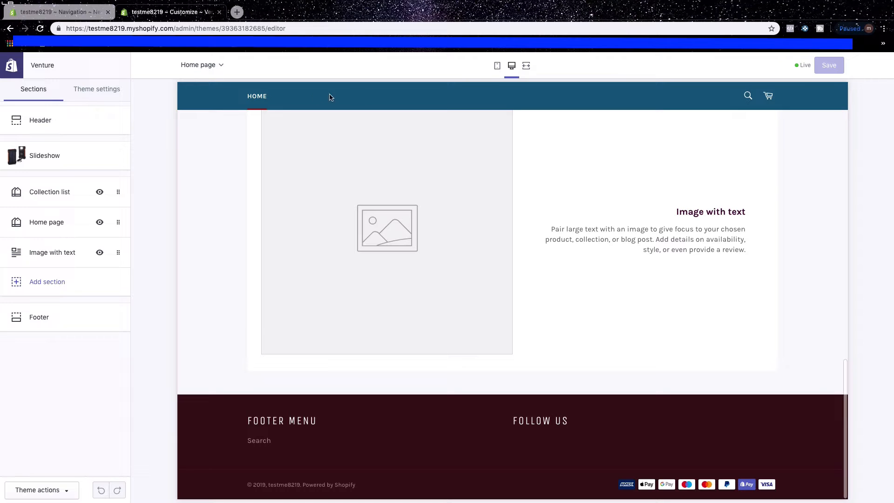
pyautogui.click(39, 29)
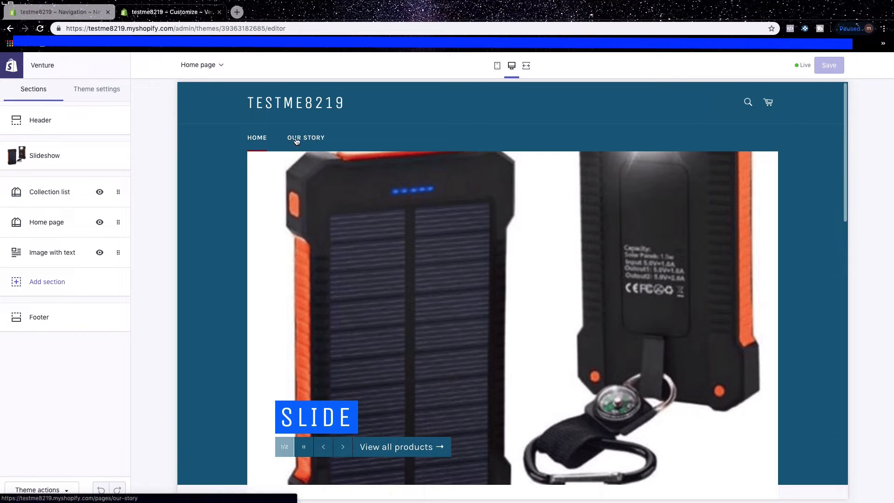
pyautogui.click(300, 139)
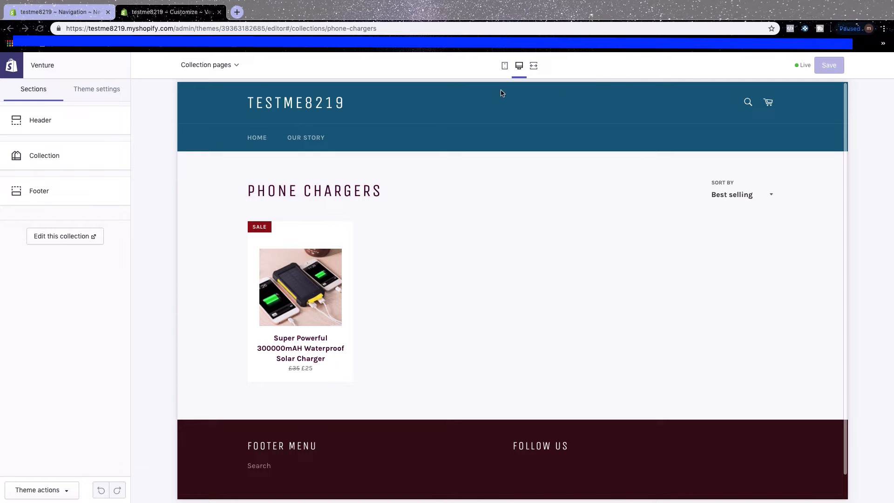
# Return to the navigation browser tab, dismiss the empty menu item dialog, and reopen the main menu from the menus list.
pyautogui.click(50, 16)
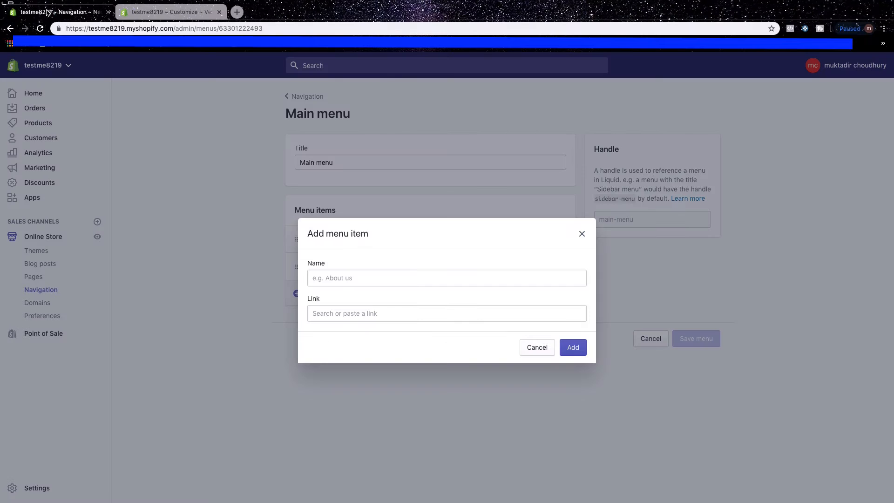
pyautogui.click(582, 234)
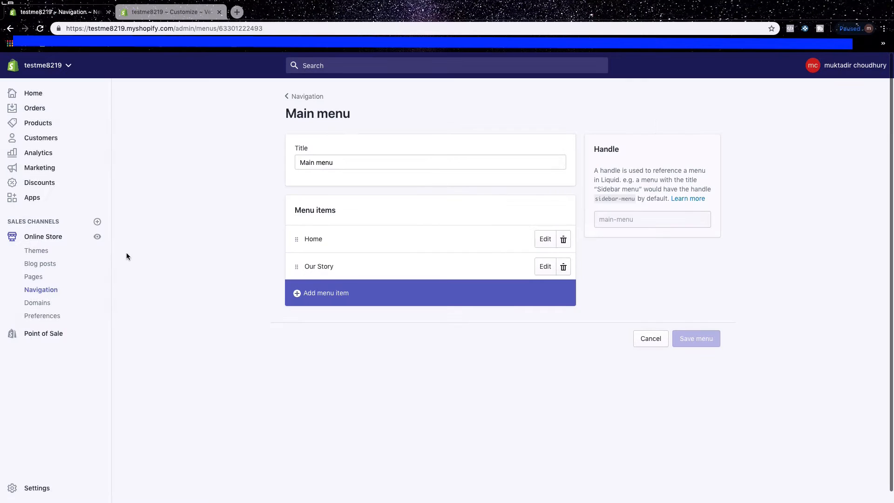
pyautogui.click(34, 293)
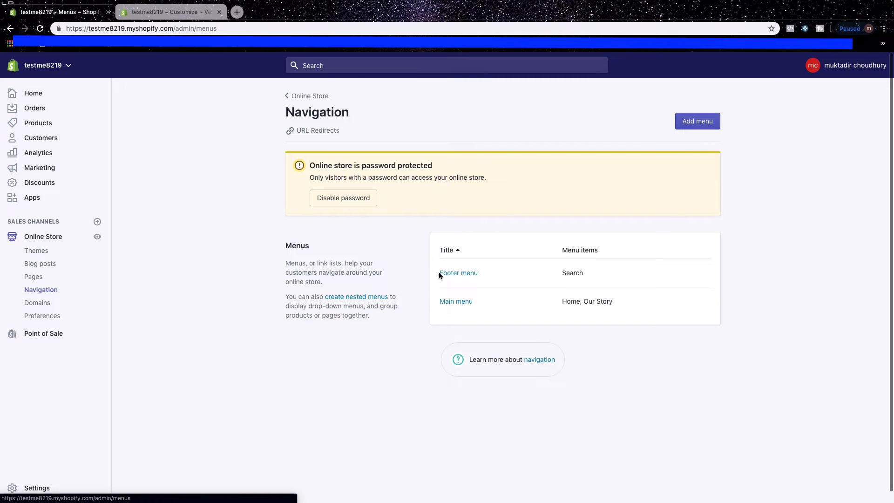
pyautogui.click(449, 303)
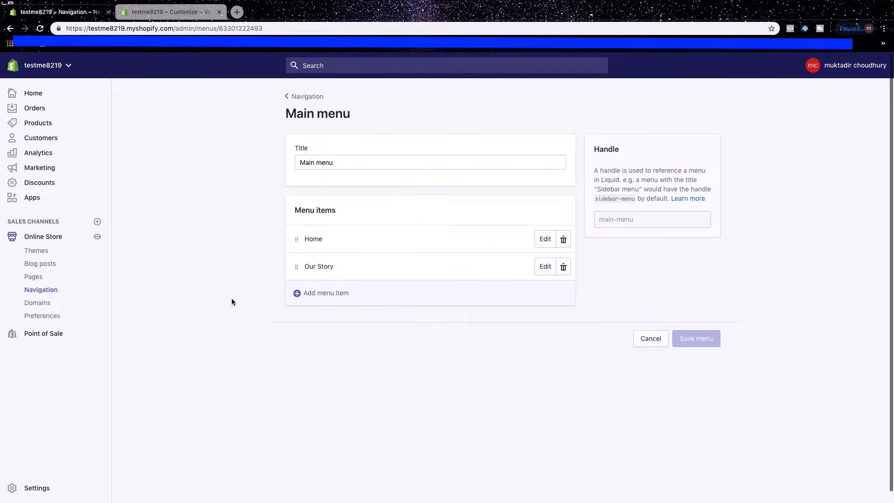
# Add a "Phone Chargers" item linked to the Phone Chargers collection to the main menu, and save the menu.
pyautogui.click(329, 295)
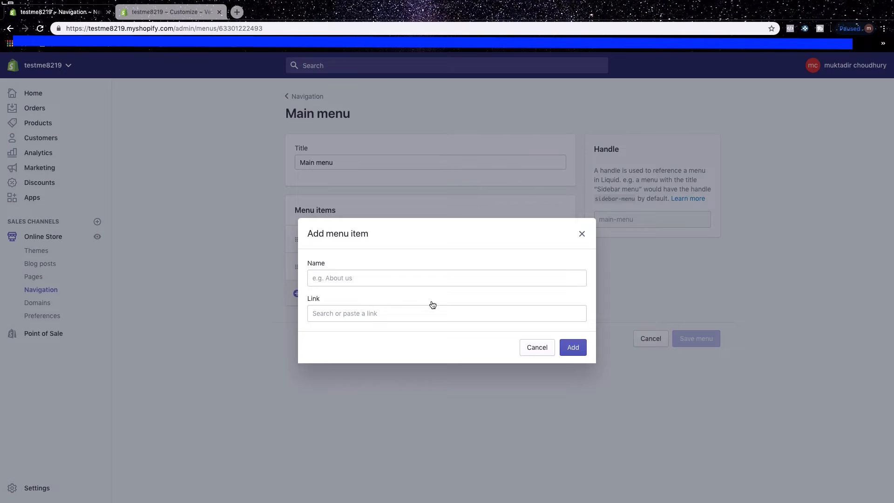
pyautogui.click(320, 280)
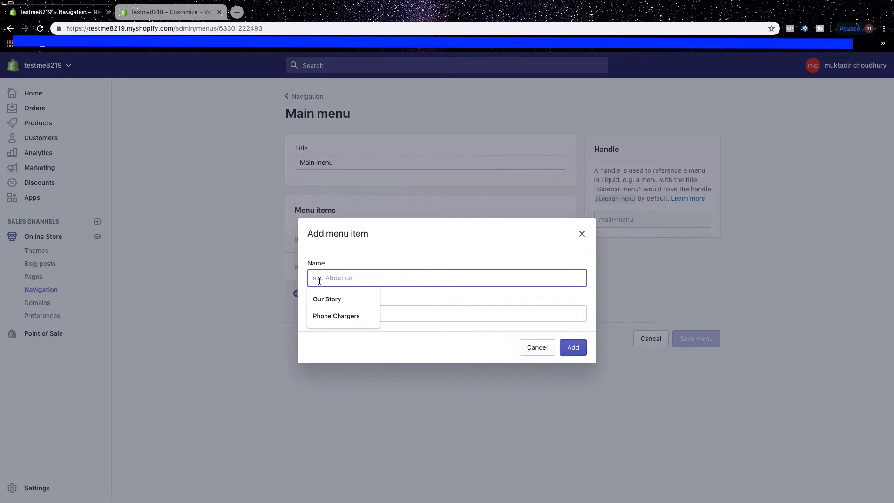
pyautogui.write('Phone')
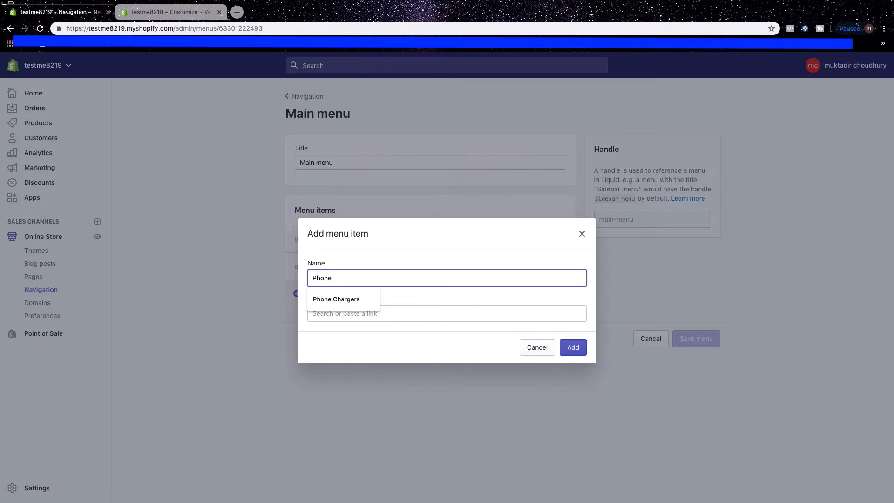
pyautogui.click(336, 300)
pyautogui.click(339, 299)
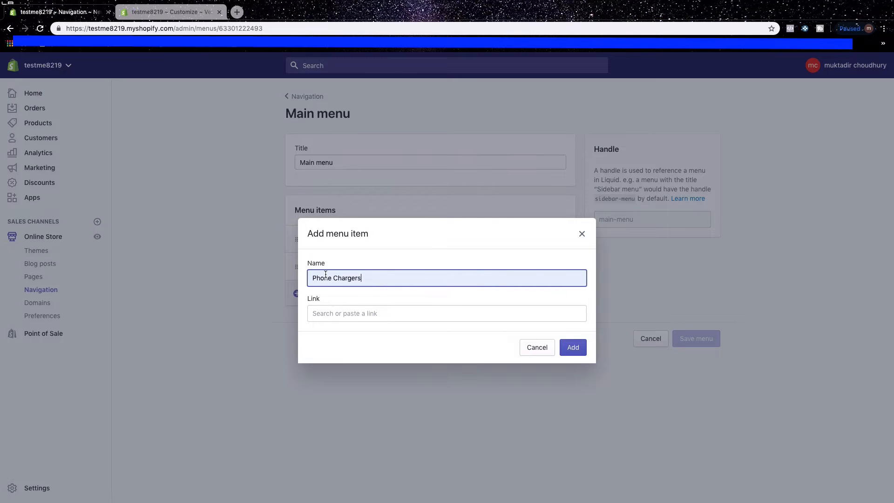
pyautogui.click(334, 316)
pyautogui.click(342, 201)
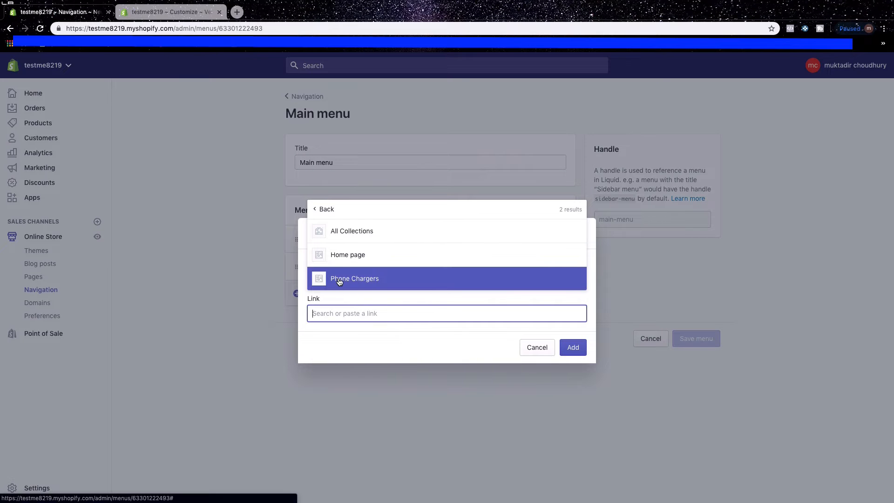
pyautogui.click(362, 282)
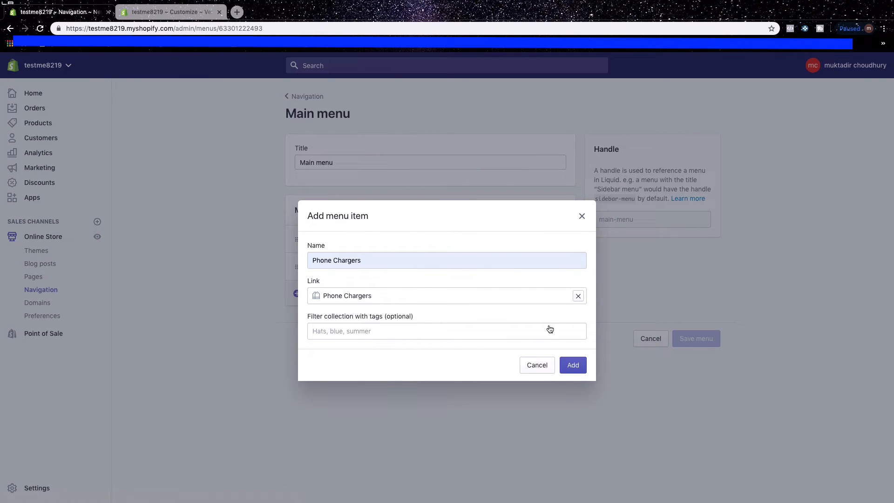
pyautogui.click(573, 367)
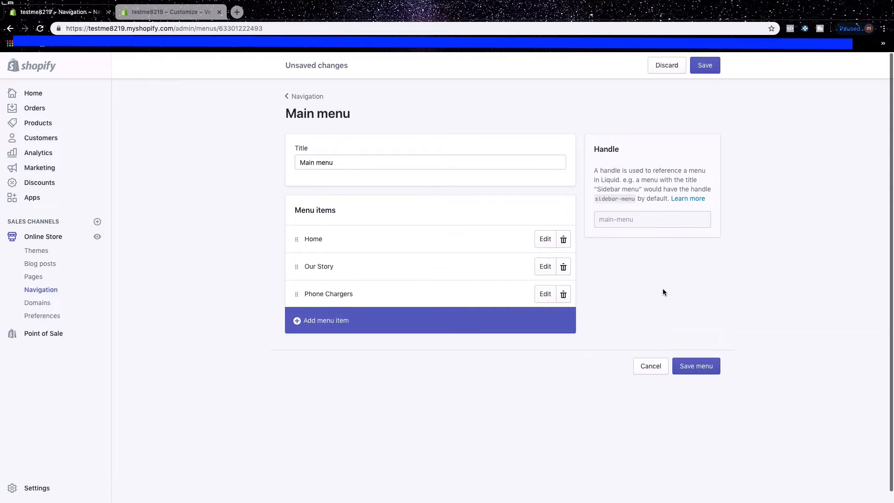
pyautogui.click(703, 66)
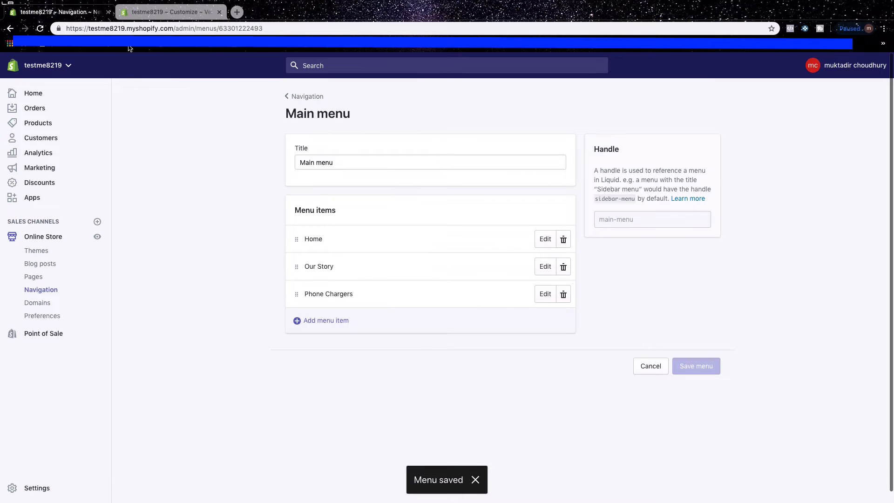
# Reload the theme editor and check the Phone Chargers, Our Story and Home links in the preview's header menu.
pyautogui.click(140, 12)
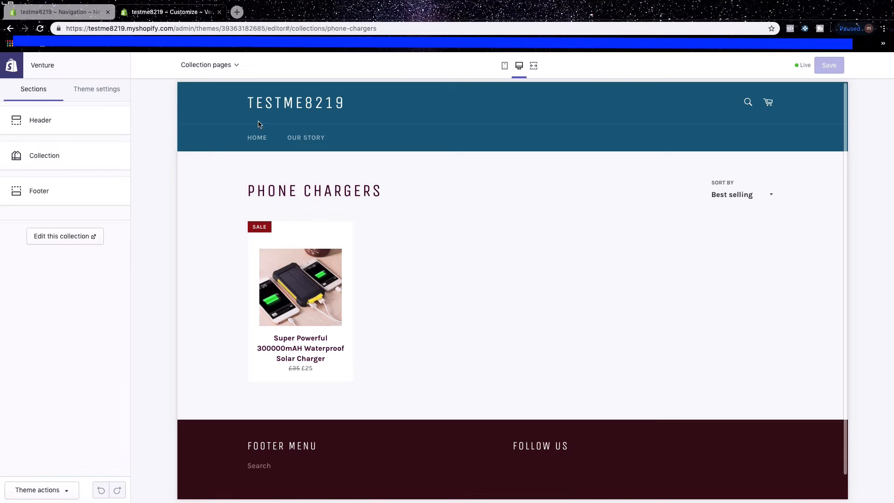
pyautogui.click(40, 29)
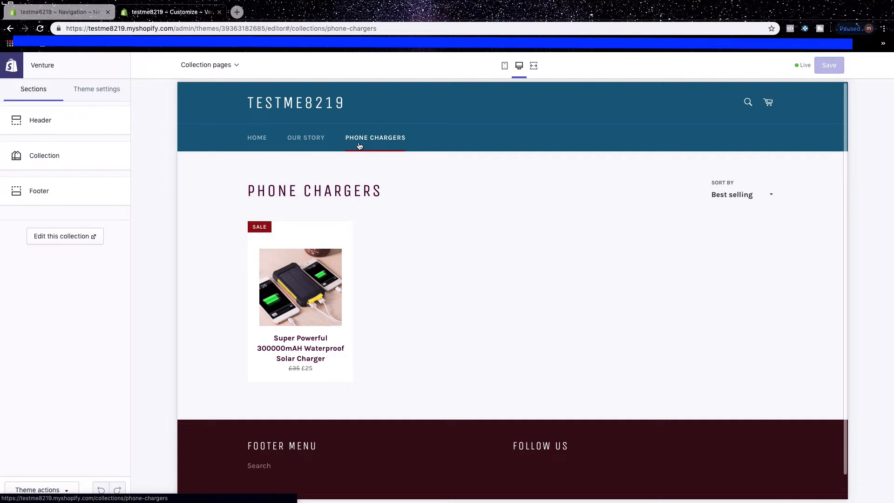
pyautogui.click(371, 139)
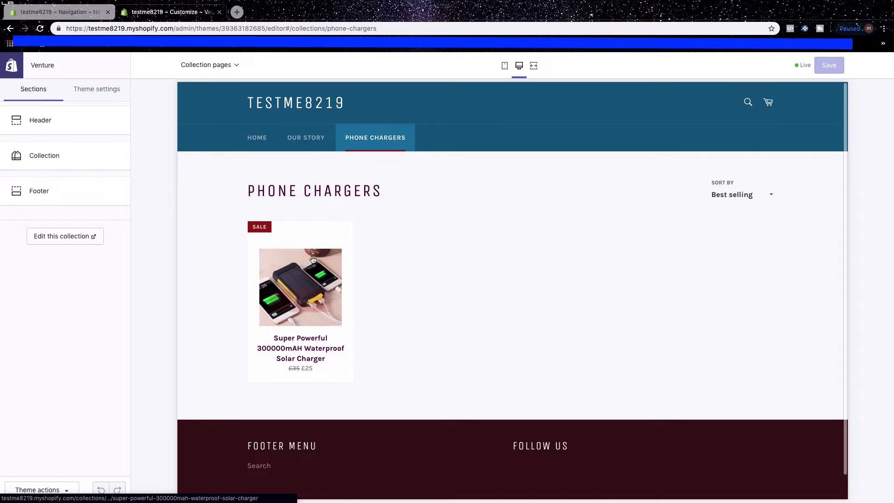
pyautogui.click(359, 139)
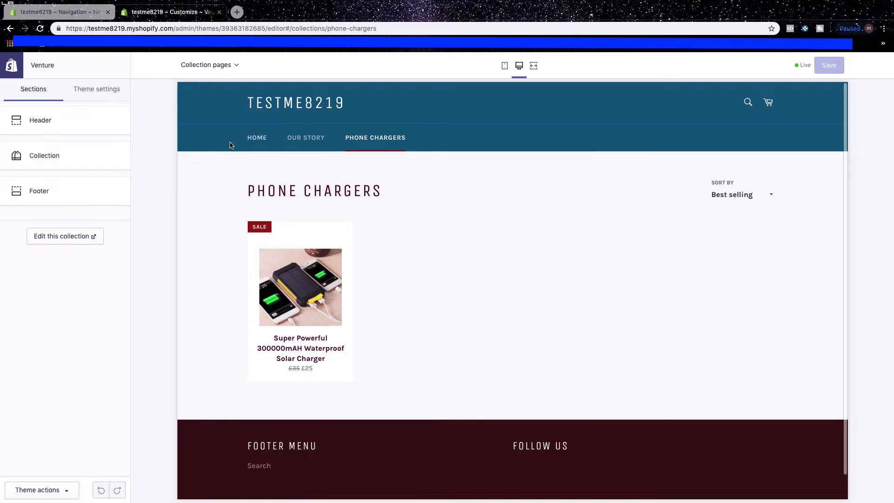
pyautogui.click(304, 142)
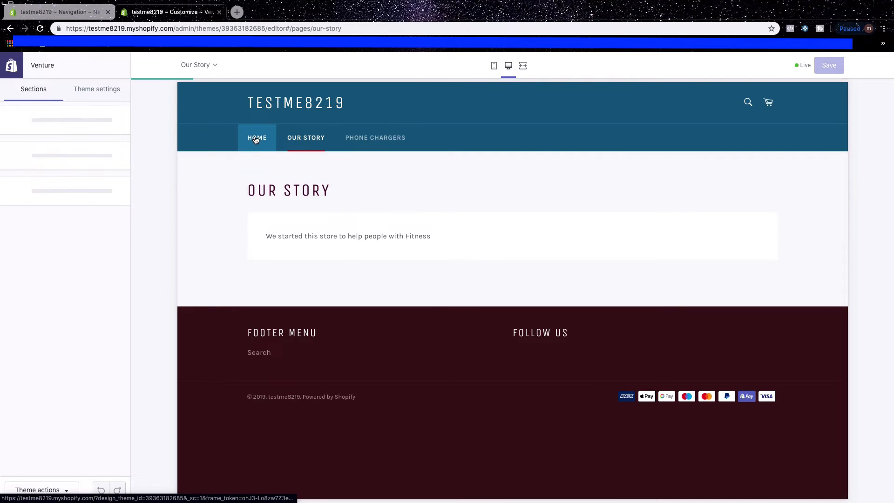
pyautogui.click(256, 139)
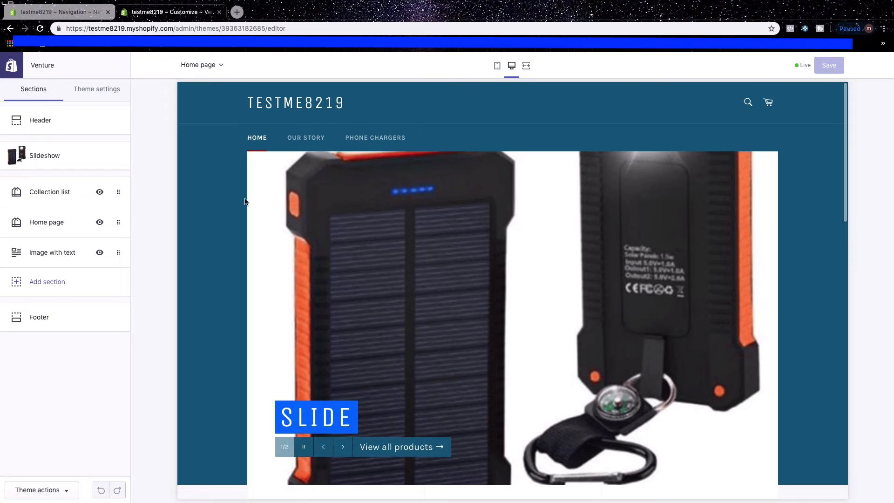
# Move Phone Chargers above Our Story in the main menu, save the menu, and reload the theme editor.
pyautogui.click(49, 13)
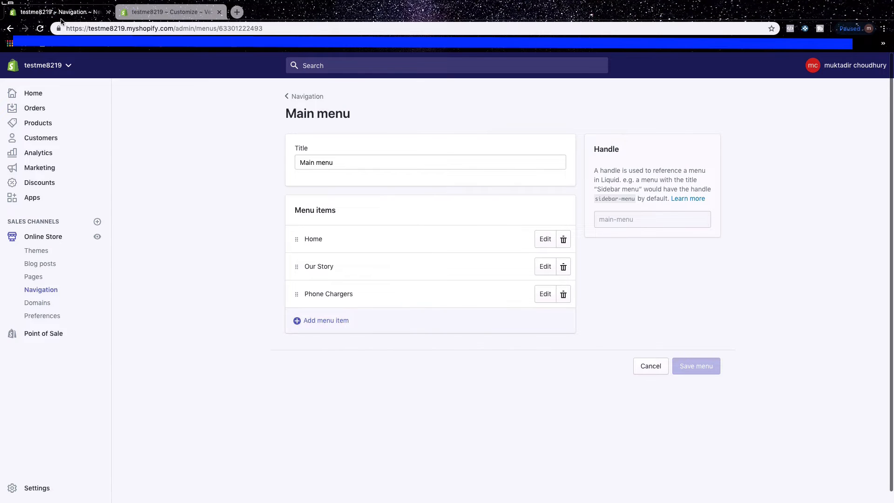
pyautogui.click(40, 29)
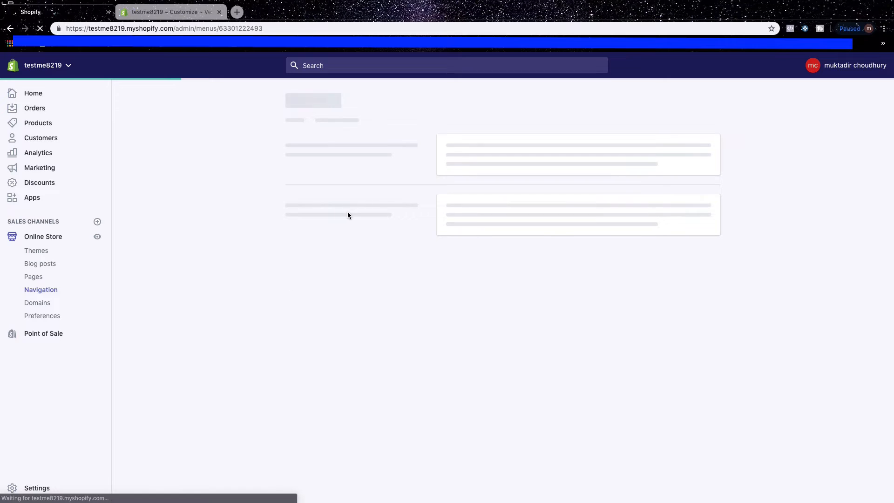
pyautogui.press('super+r')
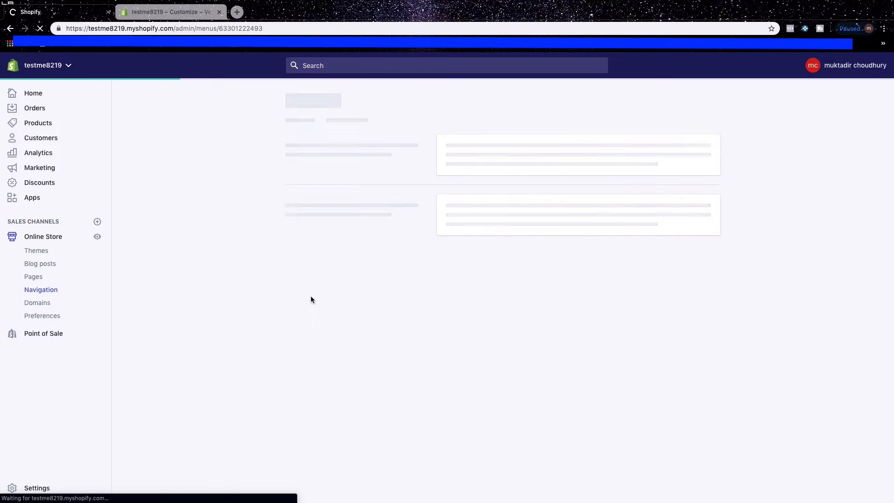
pyautogui.moveTo(296, 294); pyautogui.dragTo(303, 268)
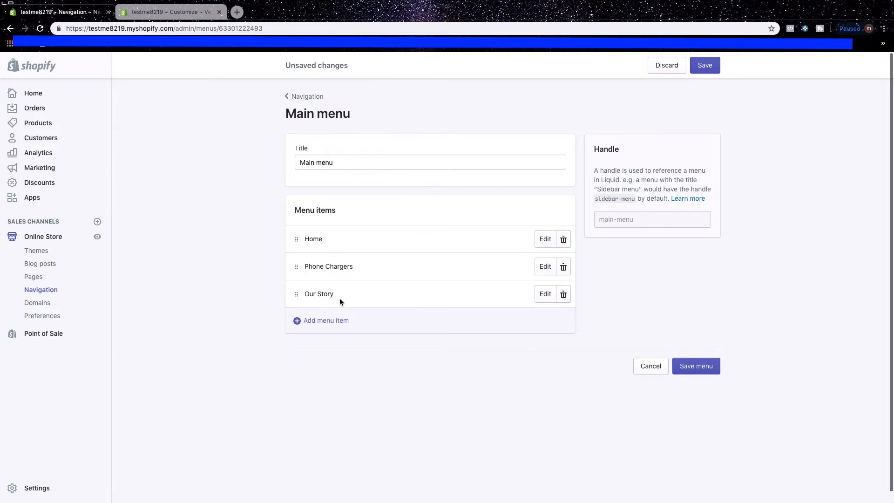
pyautogui.click(696, 366)
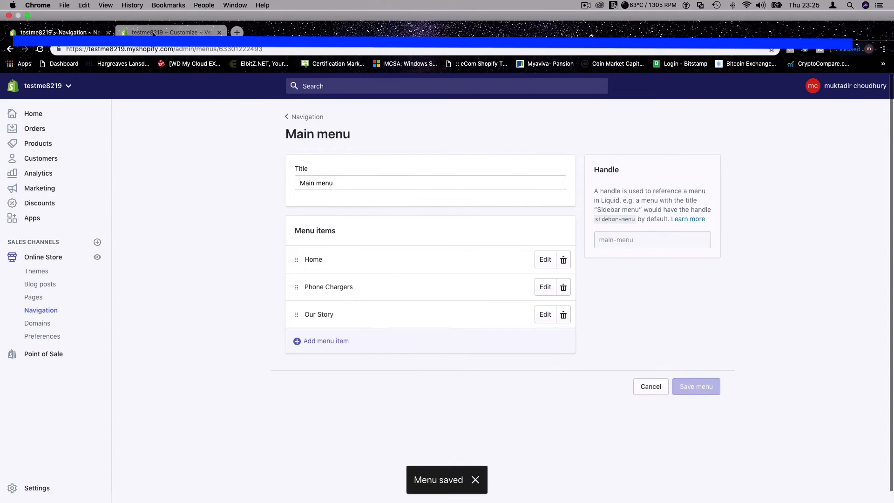
pyautogui.click(149, 33)
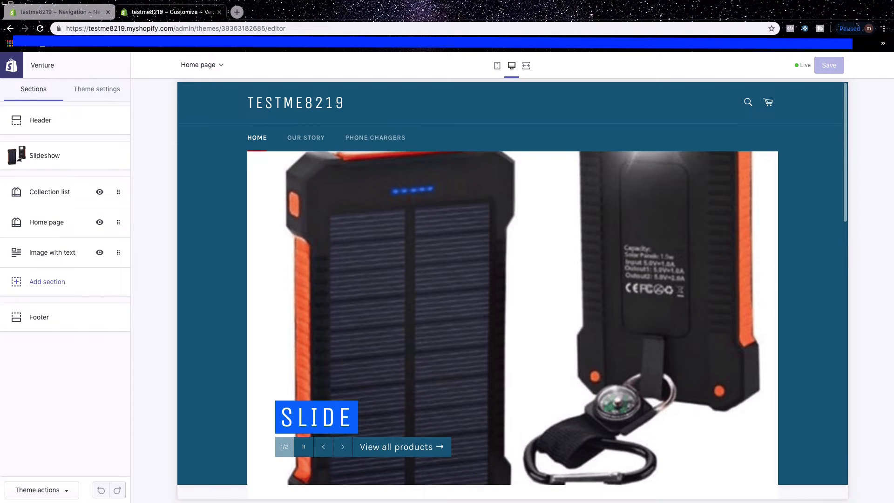
pyautogui.click(40, 30)
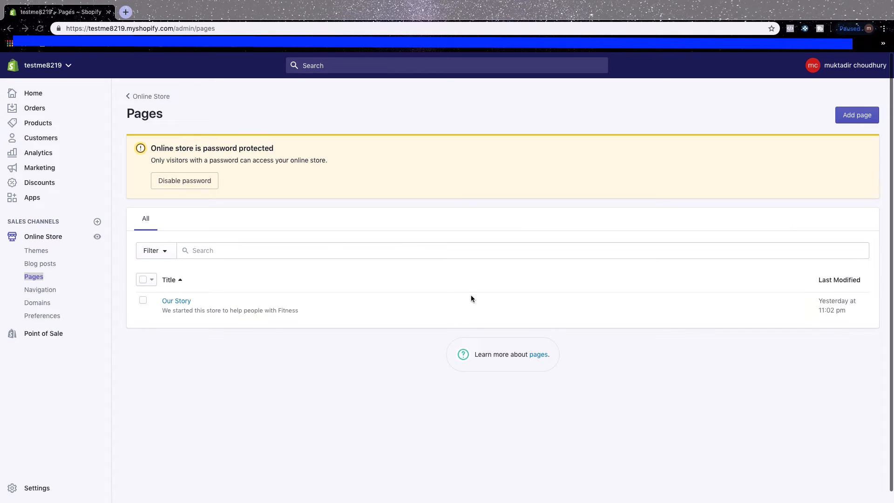
# Open the online store's Pages list in a second browser tab and switch to that tab.
pyautogui.click(34, 240)
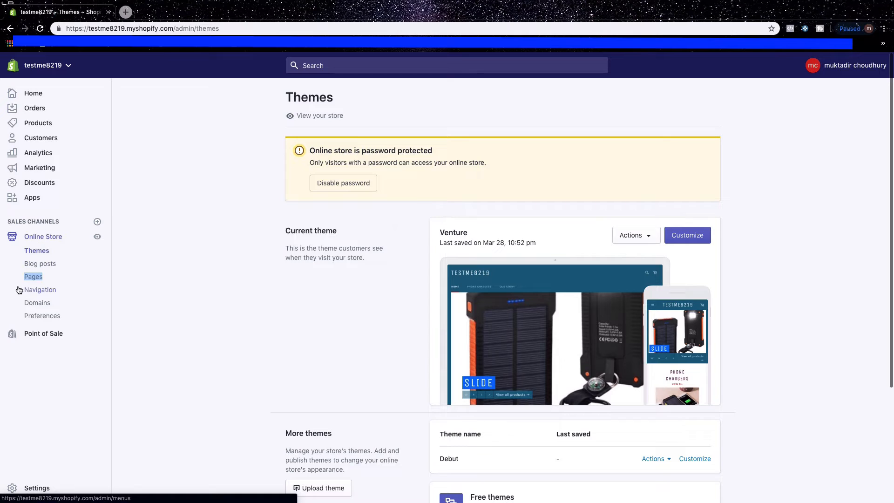
pyautogui.click(27, 280)
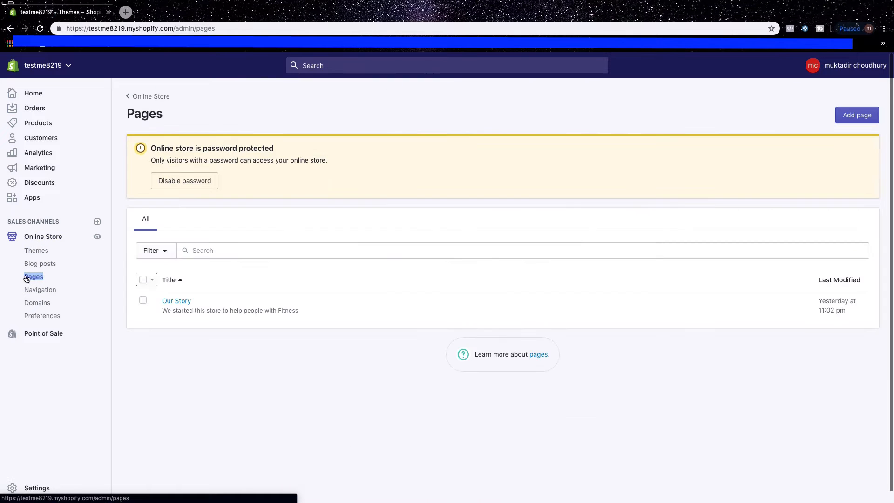
pyautogui.rightClick(31, 278)
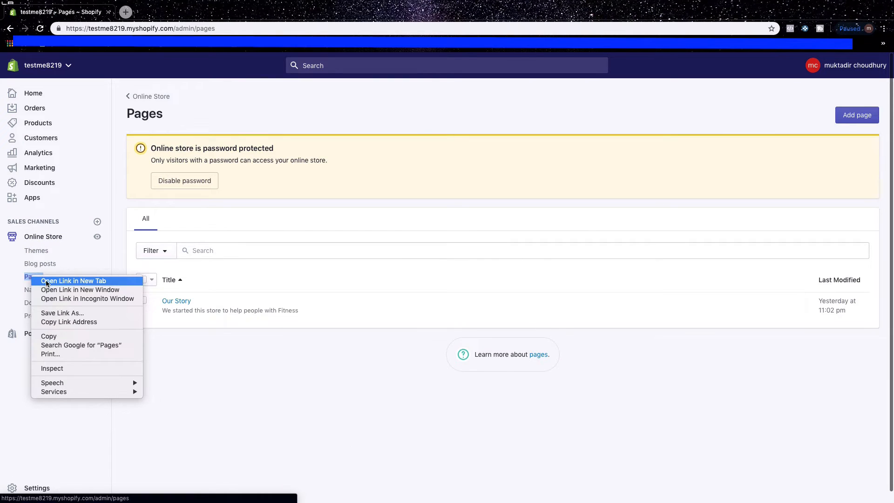
pyautogui.click(70, 281)
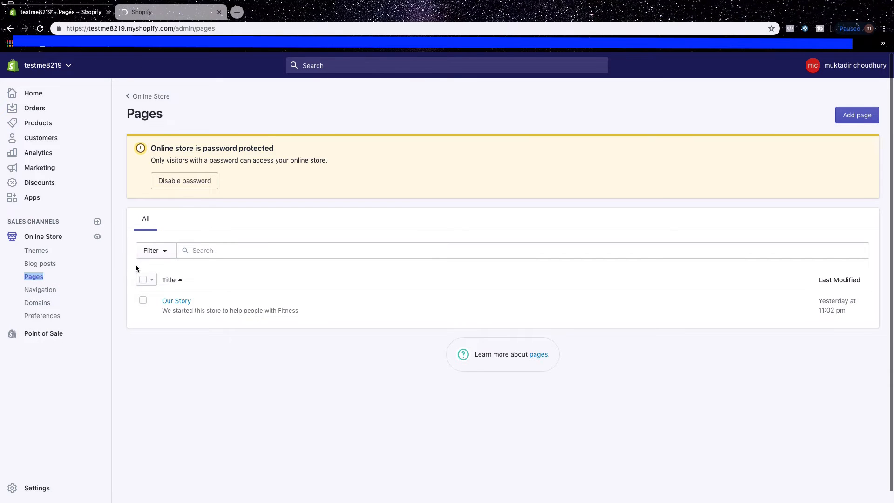
pyautogui.click(172, 12)
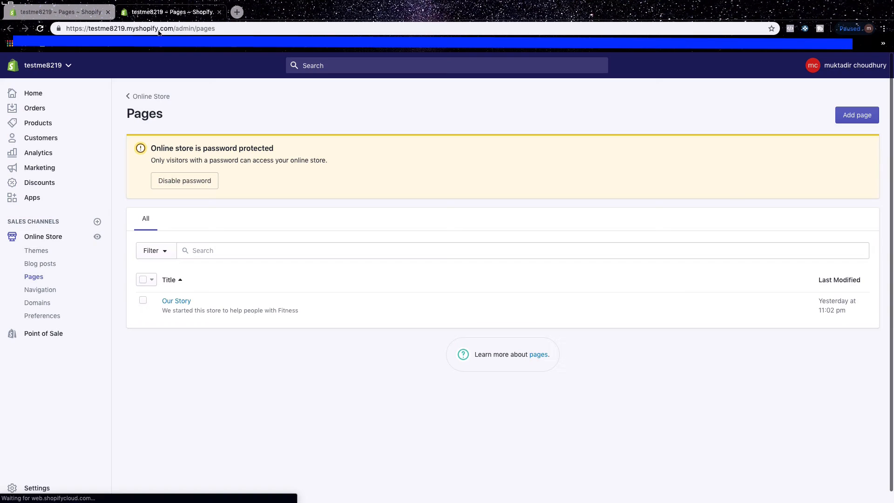
# Open the store's legal settings and fill in the refund policy from the template.
pyautogui.click(37, 489)
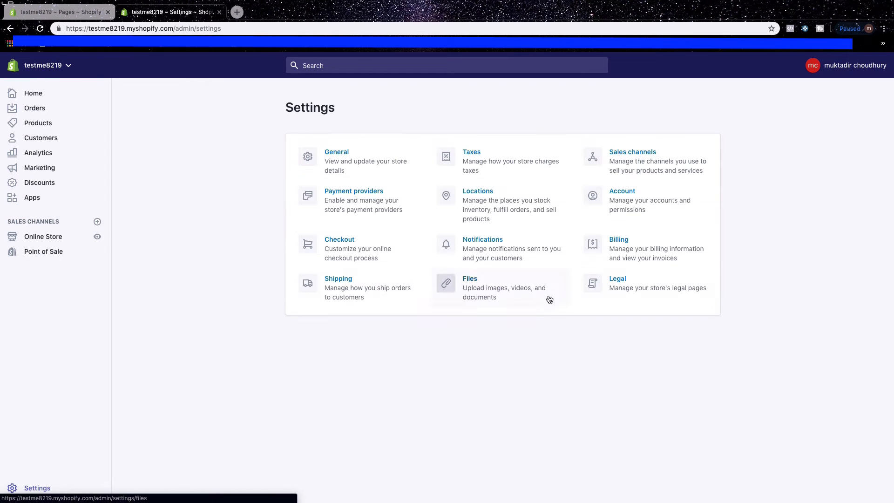
pyautogui.click(601, 281)
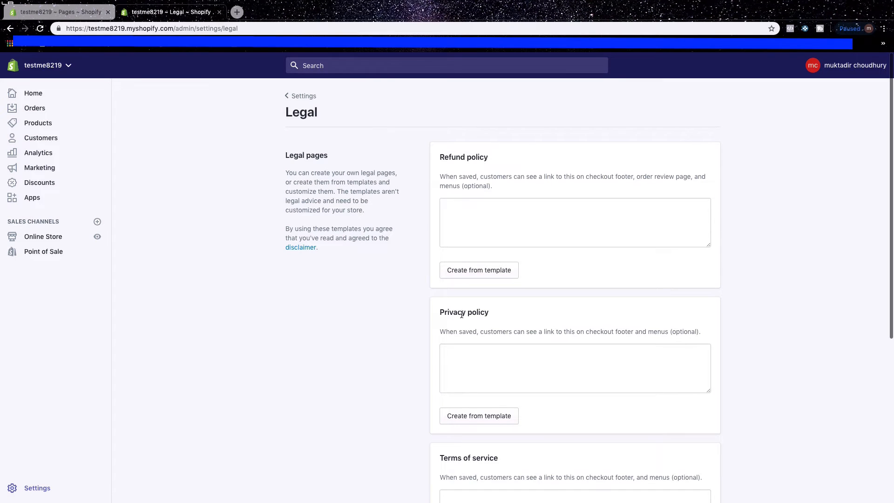
pyautogui.scroll(-1, 474, 459)
pyautogui.scroll(-1, 474, 458)
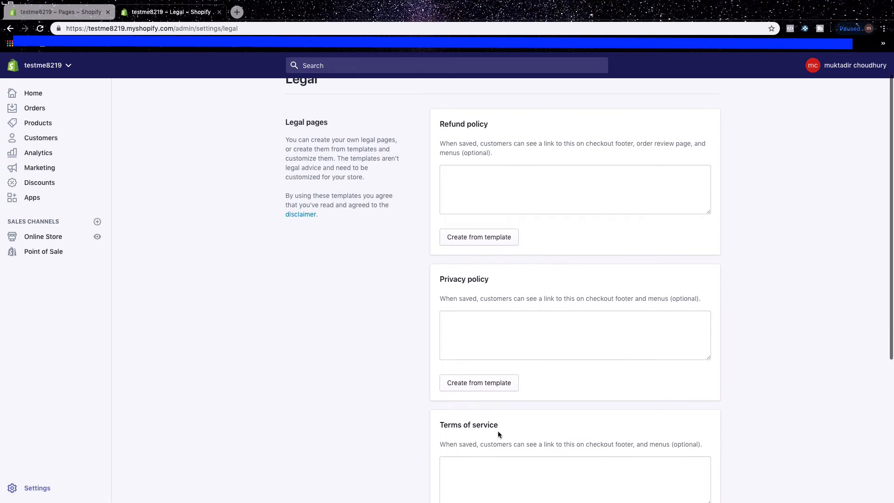
pyautogui.scroll(2, 499, 431)
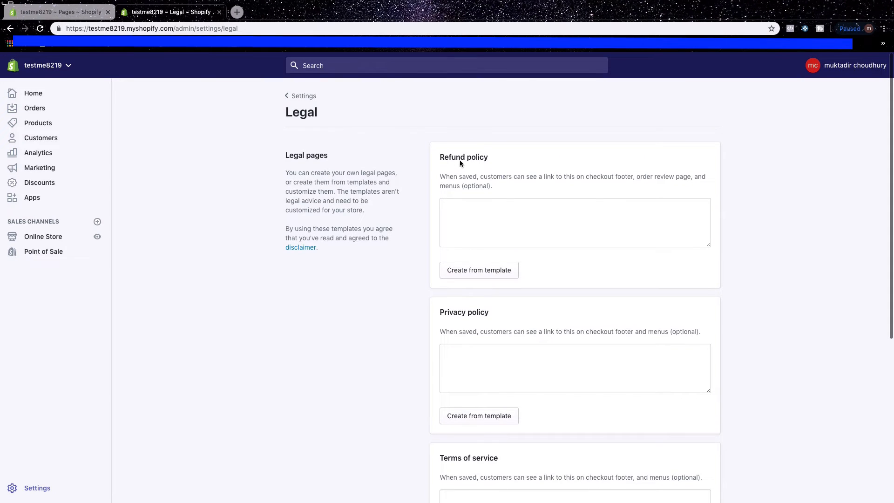
pyautogui.click(463, 272)
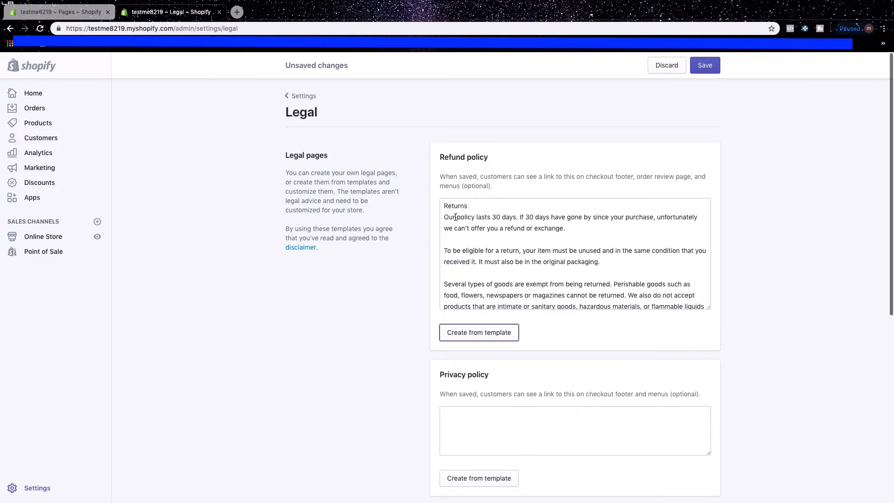
# Look through the refund policy text, then fill in the privacy policy from its template.
pyautogui.scroll(-5, 535, 293)
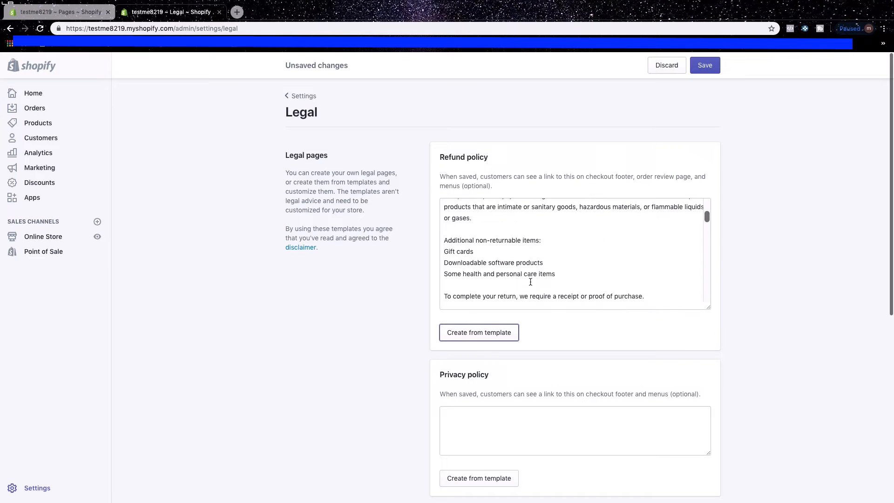
pyautogui.scroll(-10, 536, 292)
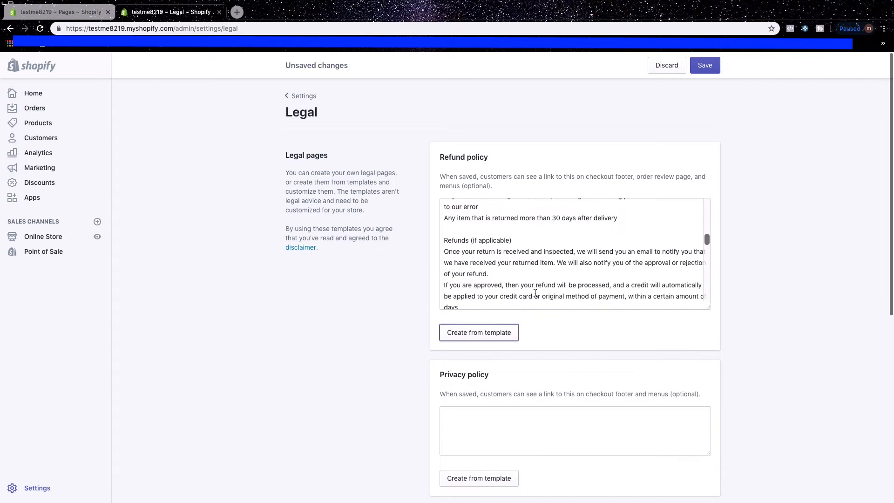
pyautogui.scroll(-10, 535, 293)
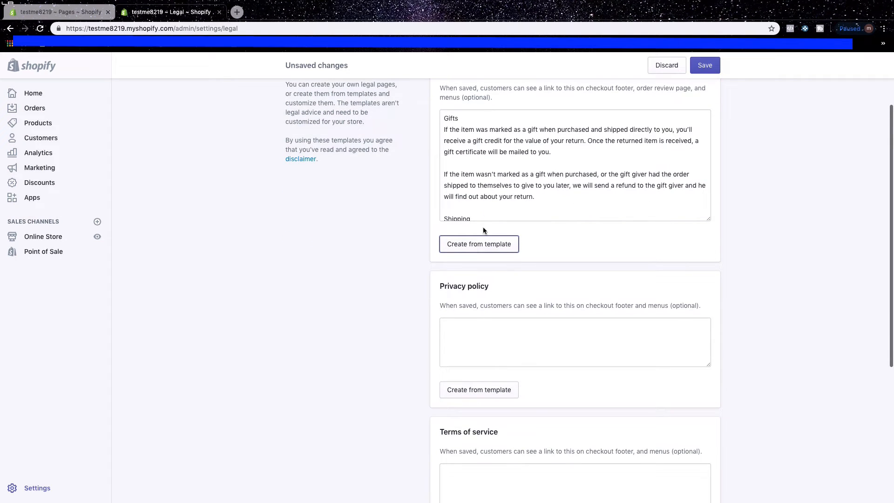
pyautogui.click(487, 394)
pyautogui.scroll(-15, 603, 369)
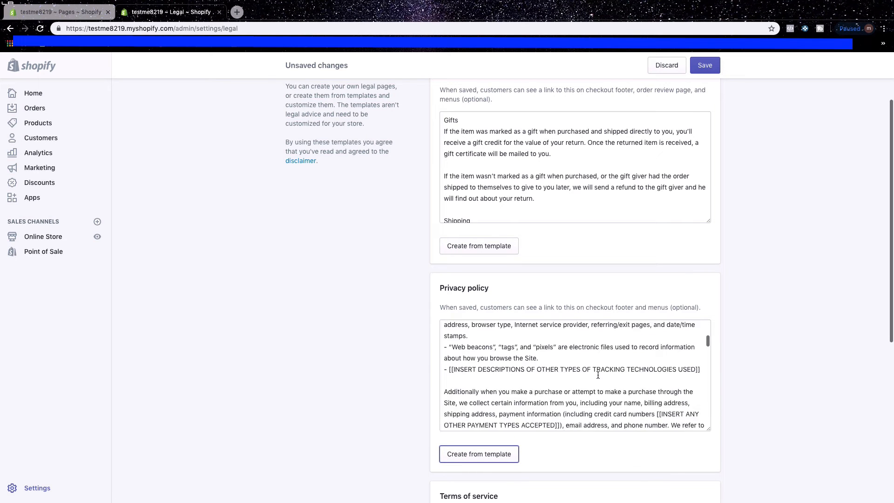
pyautogui.scroll(-2, 599, 376)
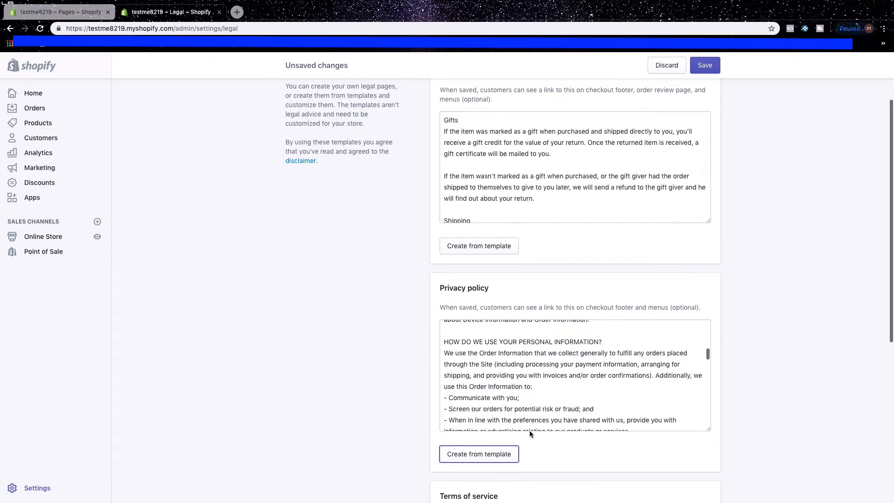
pyautogui.scroll(-4, 530, 431)
pyautogui.scroll(-3, 544, 434)
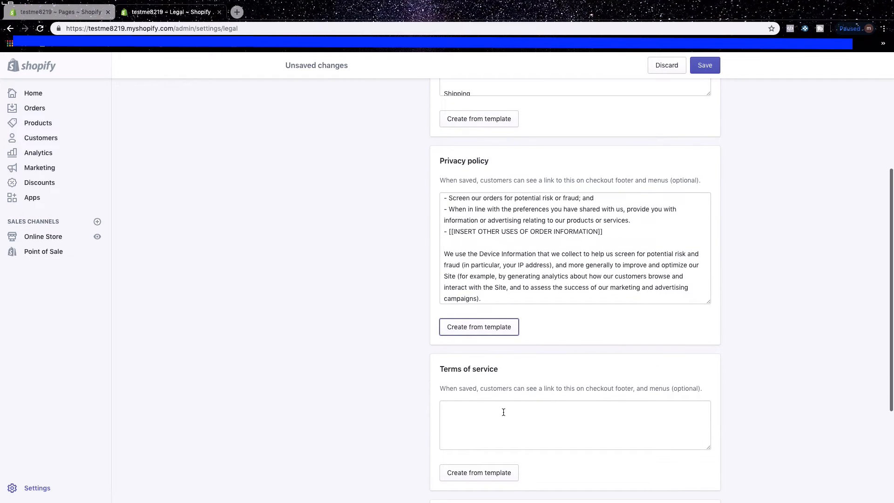
# Fill in the terms of service from the template.
pyautogui.scroll(-1, 504, 412)
pyautogui.click(479, 459)
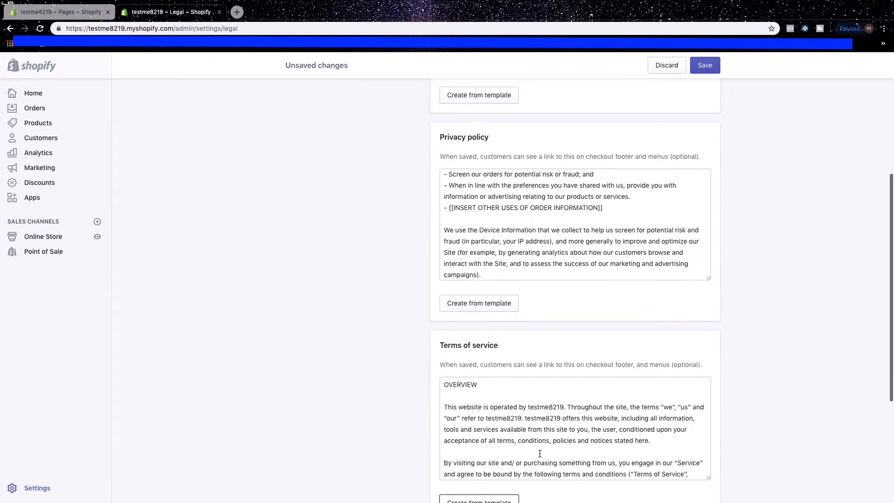
pyautogui.scroll(-3, 545, 444)
# Review the generated privacy policy up to its opening paragraph and check the store web address in it.
pyautogui.scroll(5, 545, 444)
pyautogui.scroll(3, 545, 238)
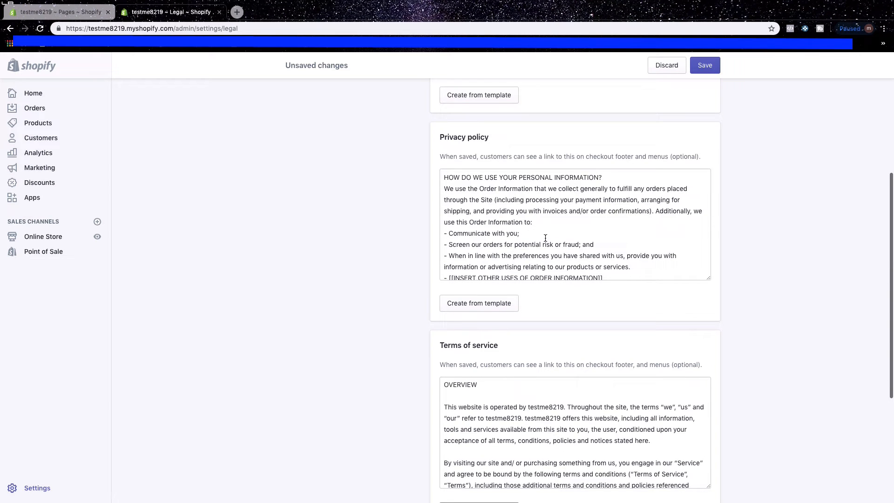
pyautogui.scroll(3, 545, 238)
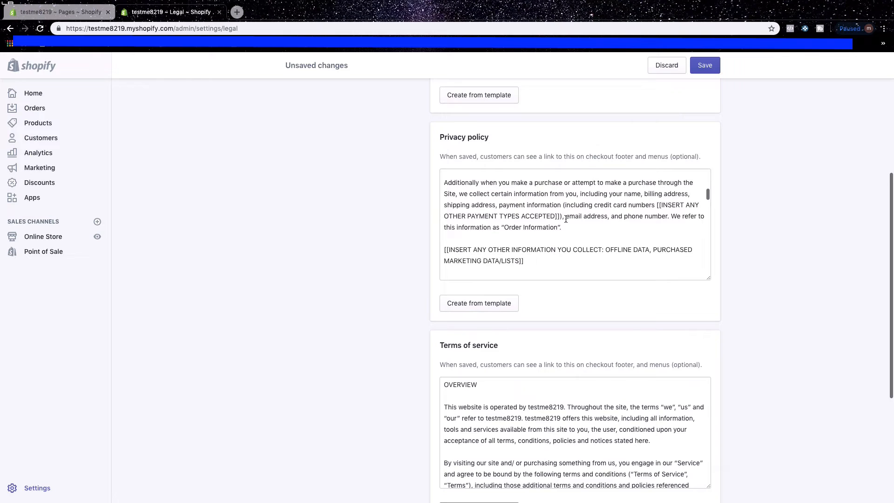
pyautogui.scroll(10, 566, 220)
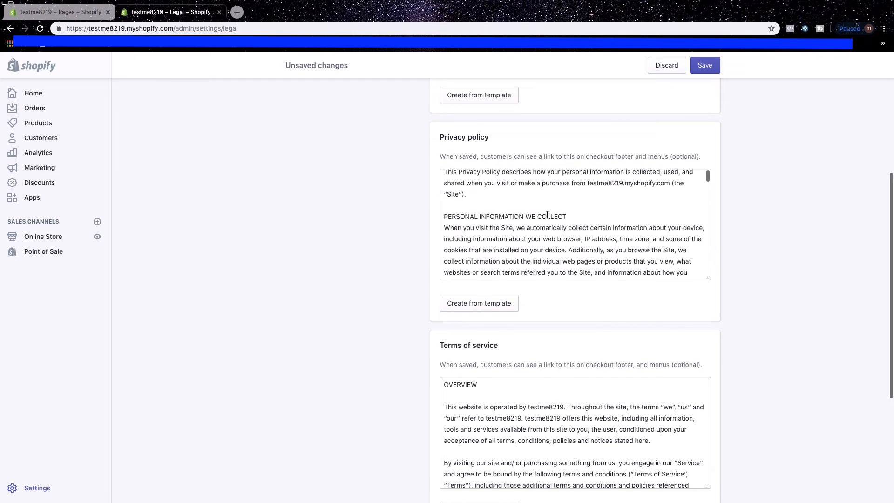
pyautogui.moveTo(588, 182); pyautogui.dragTo(665, 183)
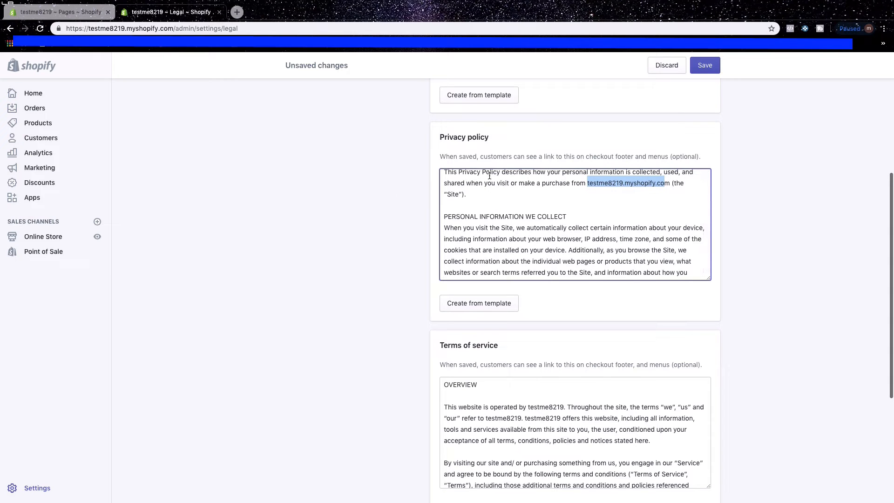
pyautogui.click(778, 231)
# Look over the filled-in policies and examine the Returns paragraph that opens the refund policy.
pyautogui.scroll(1, 570, 212)
pyautogui.scroll(5, 757, 211)
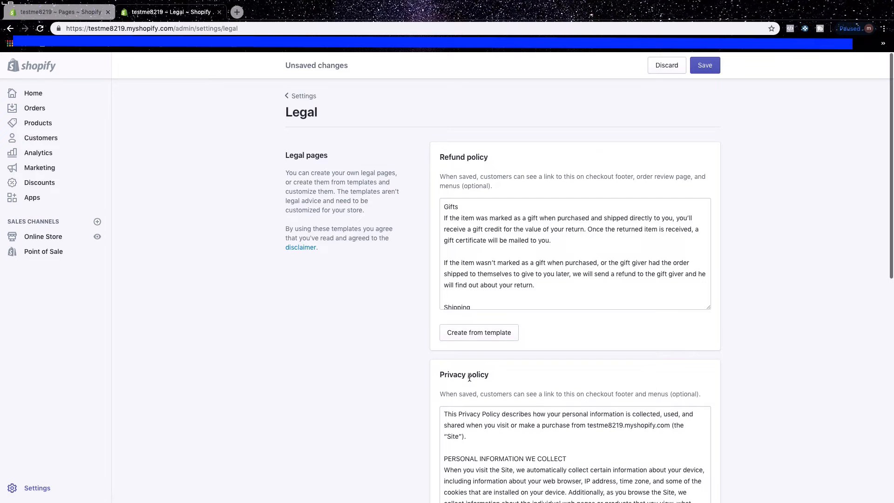
pyautogui.scroll(-5, 447, 205)
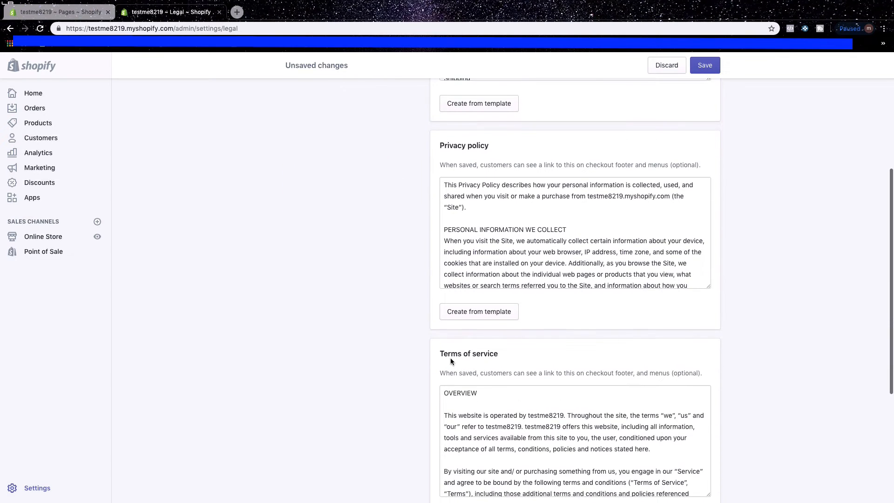
pyautogui.scroll(3, 513, 359)
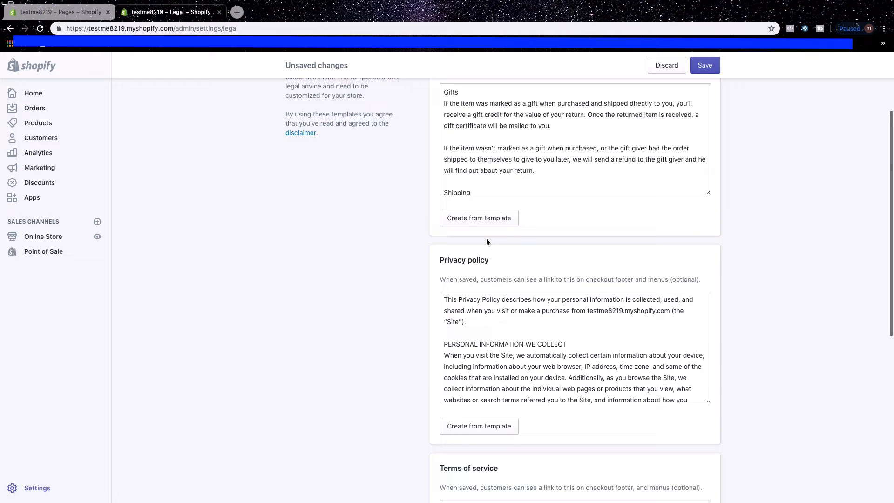
pyautogui.scroll(3, 524, 208)
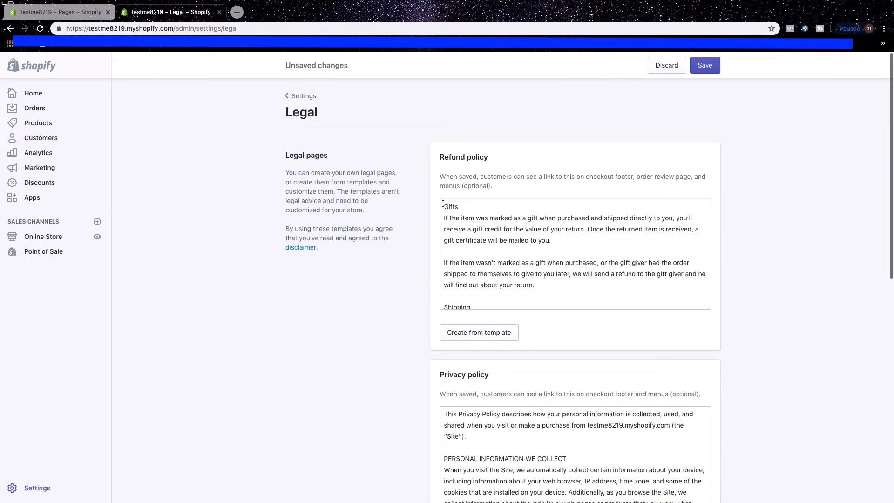
pyautogui.scroll(5, 452, 213)
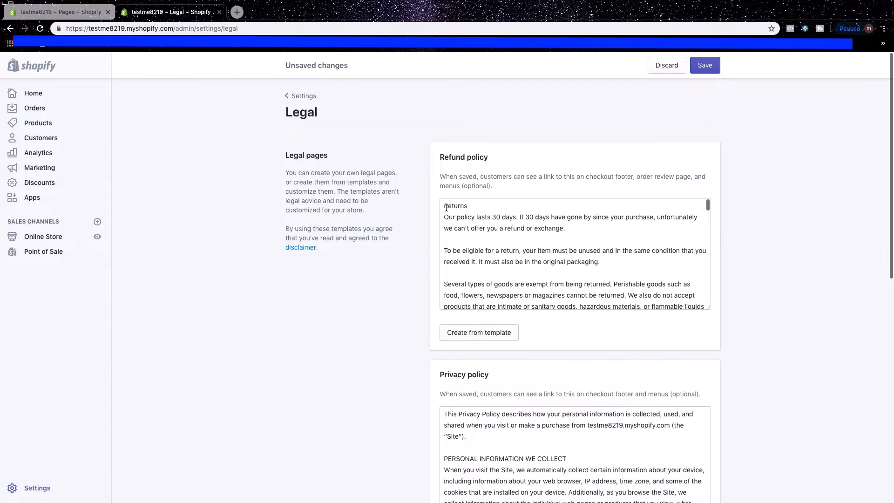
pyautogui.moveTo(446, 207); pyautogui.dragTo(566, 228)
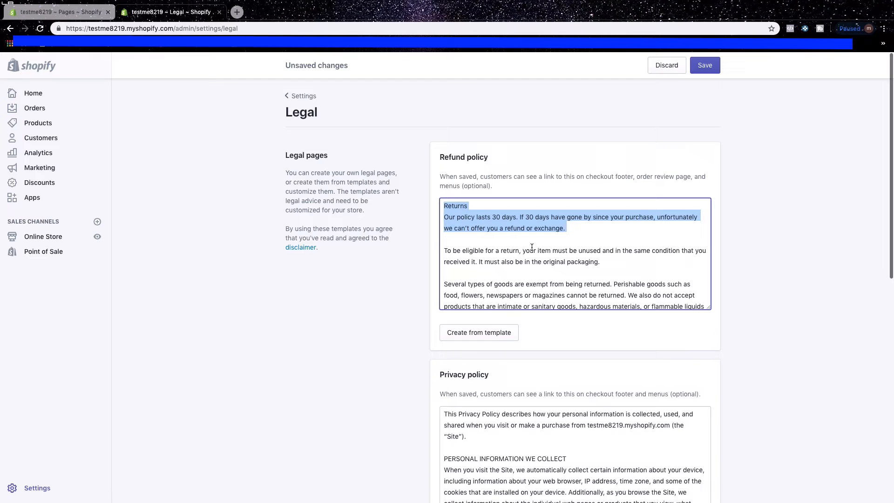
pyautogui.click(586, 235)
# Copy the entire refund policy text and switch to the browser tab with the Pages list.
pyautogui.moveTo(445, 205); pyautogui.dragTo(609, 312)
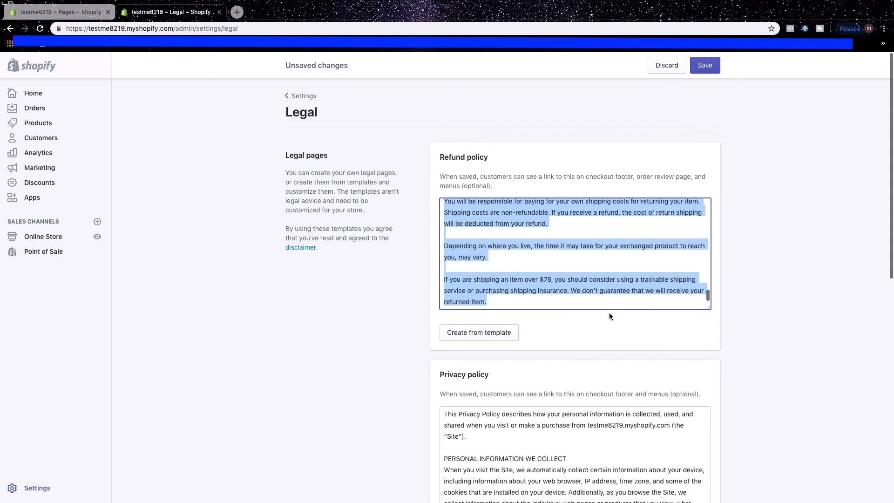
pyautogui.rightClick(491, 211)
pyautogui.click(509, 277)
pyautogui.click(76, 13)
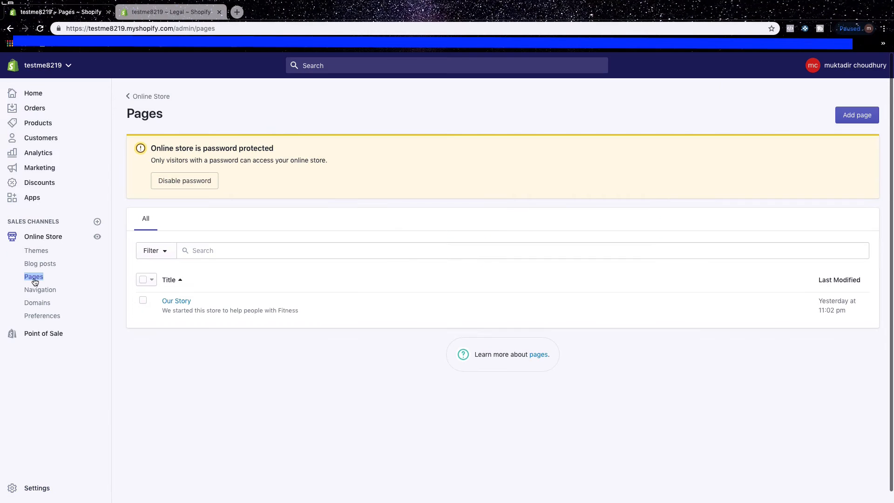
# Add a new page titled "Refund Policy" and paste the copied policy text as its content.
pyautogui.click(852, 116)
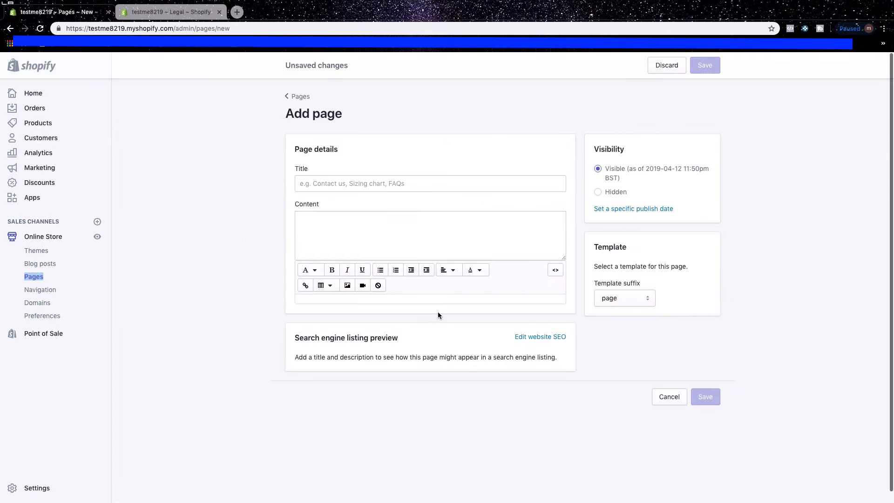
pyautogui.click(321, 187)
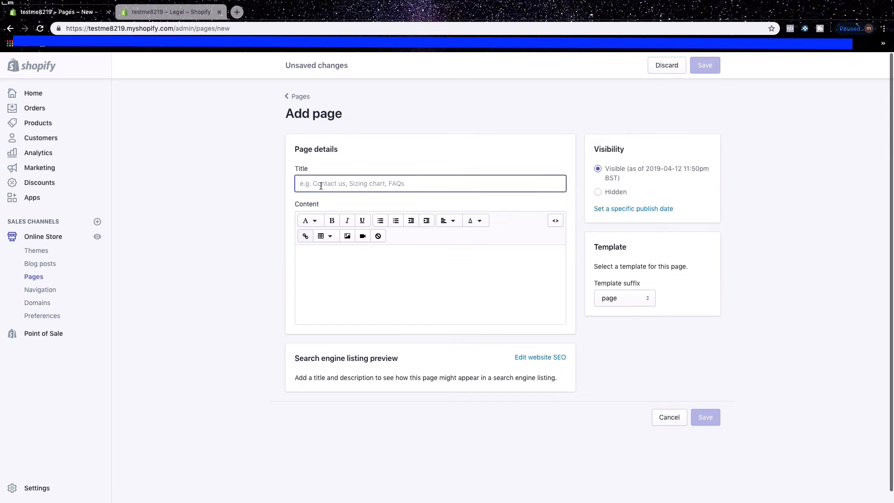
pyautogui.write('Refund Policy')
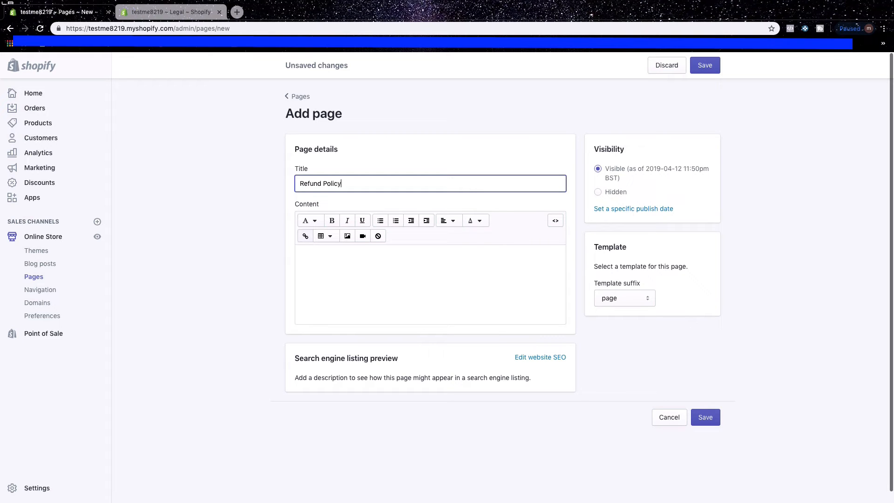
pyautogui.click(309, 255)
pyautogui.rightClick(310, 255)
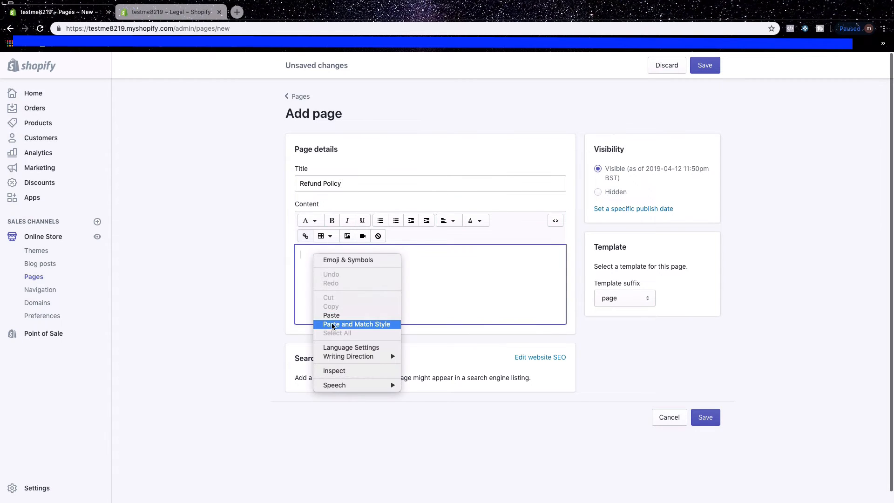
pyautogui.click(332, 315)
# Check the pasted refund policy's contact e-mail and remaining text, and save the page.
pyautogui.scroll(10, 326, 279)
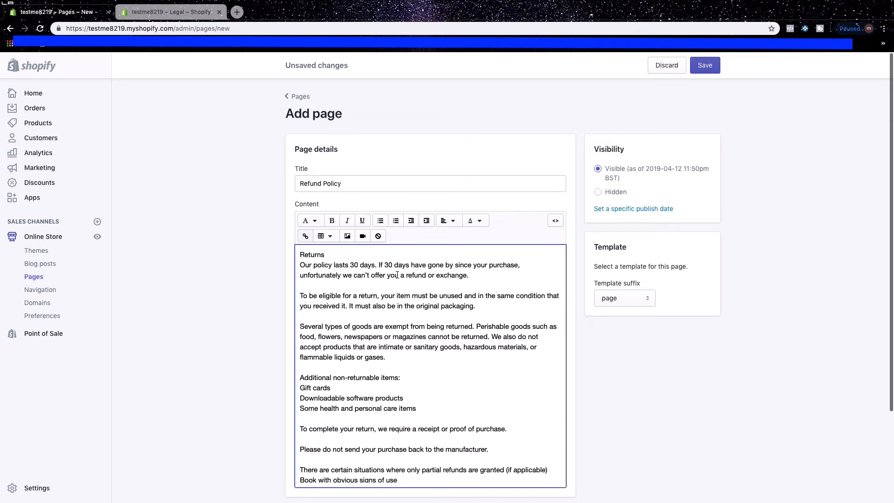
pyautogui.scroll(-12, 397, 274)
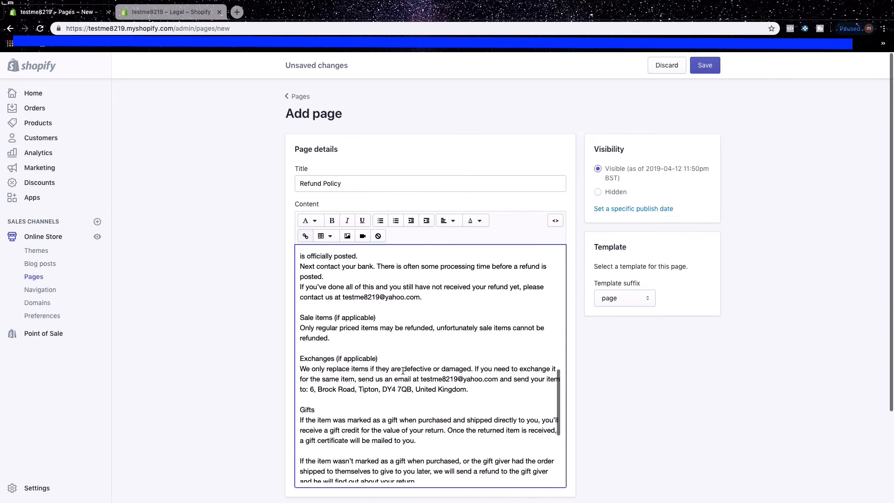
pyautogui.scroll(3, 403, 371)
pyautogui.moveTo(343, 445); pyautogui.dragTo(421, 446)
pyautogui.scroll(-6, 409, 352)
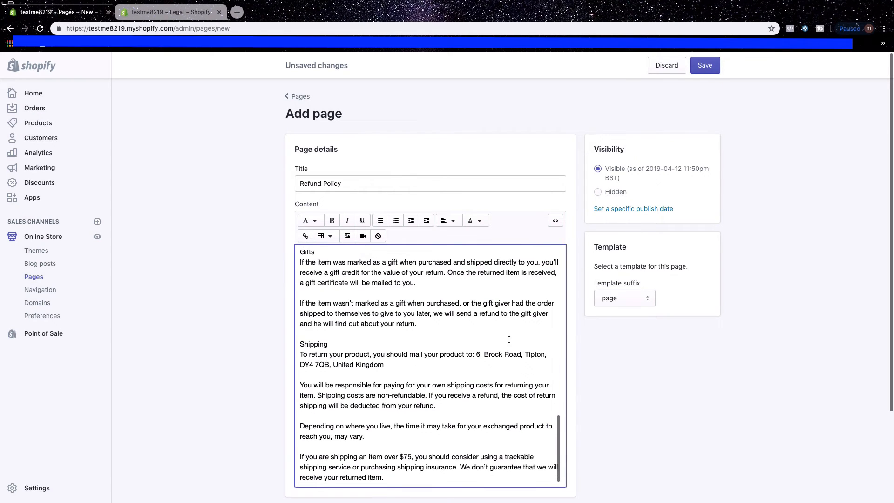
pyautogui.scroll(-3, 509, 339)
pyautogui.scroll(15, 466, 327)
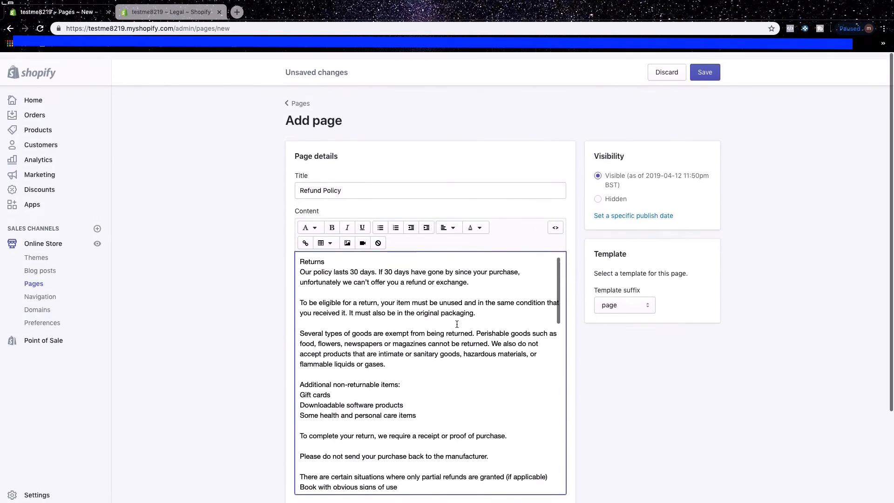
pyautogui.click(708, 68)
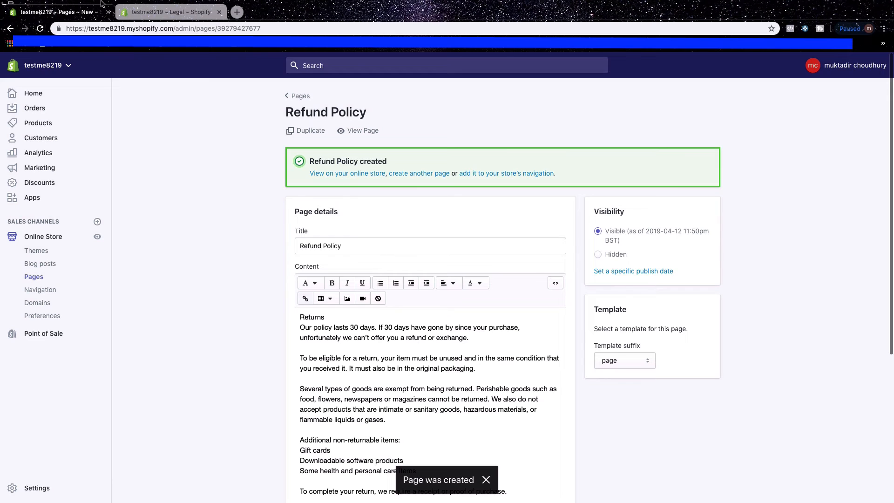
# Copy the "Privacy policy" heading from the legal settings and paste it as the title of another new page.
pyautogui.click(162, 14)
pyautogui.scroll(-2, 460, 332)
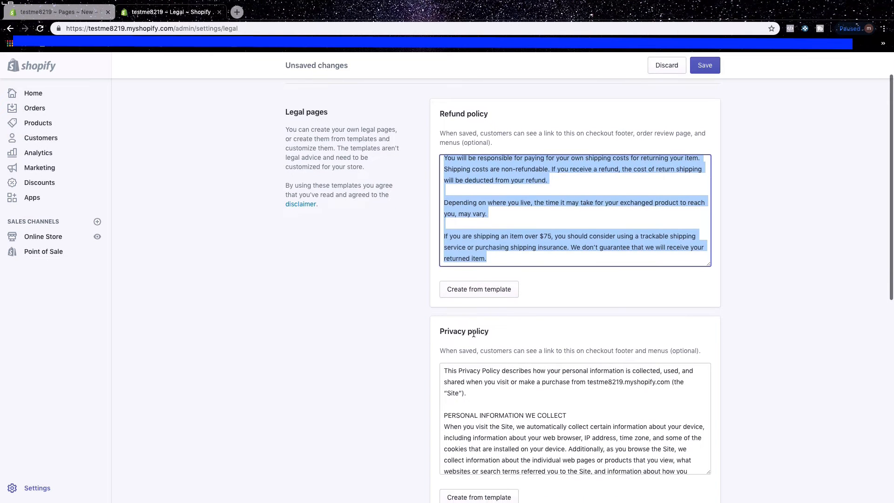
pyautogui.moveTo(489, 332); pyautogui.dragTo(435, 334)
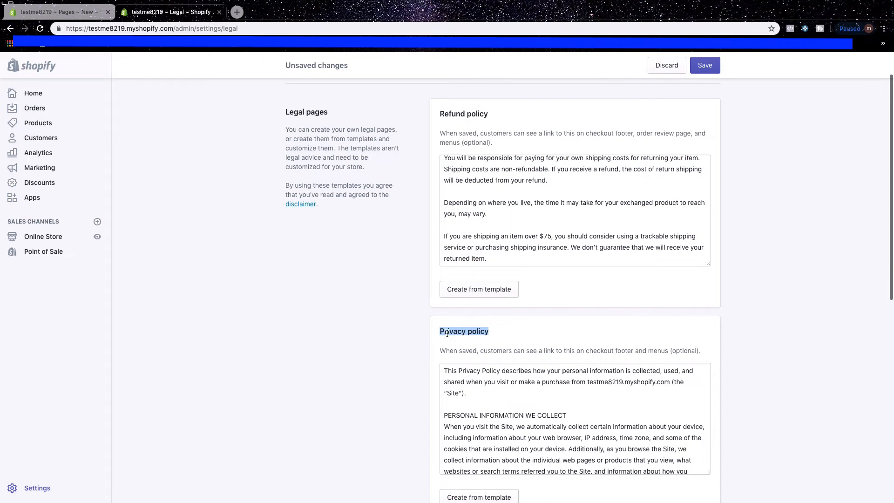
pyautogui.rightClick(444, 332)
pyautogui.click(464, 356)
pyautogui.click(90, 11)
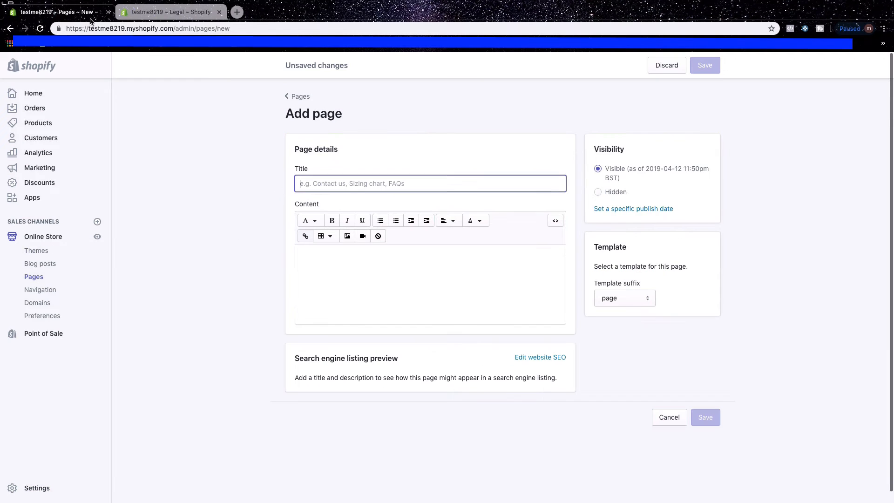
pyautogui.rightClick(319, 186)
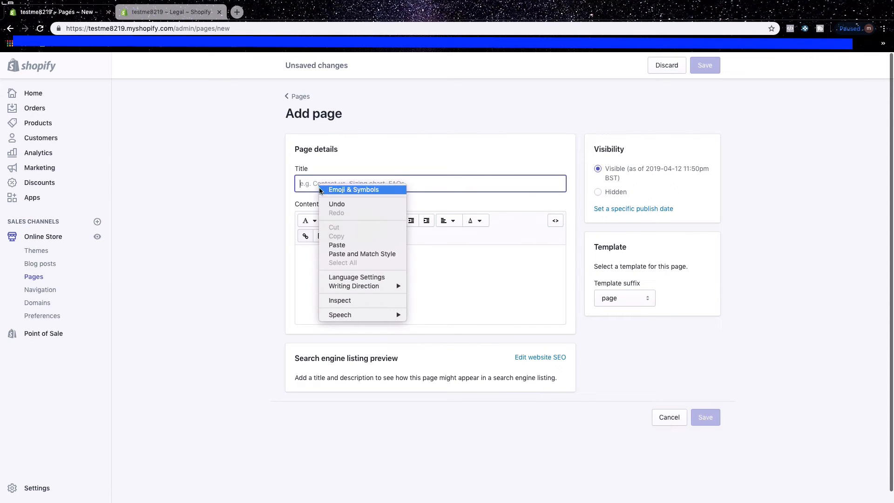
pyautogui.click(342, 245)
pyautogui.click(318, 288)
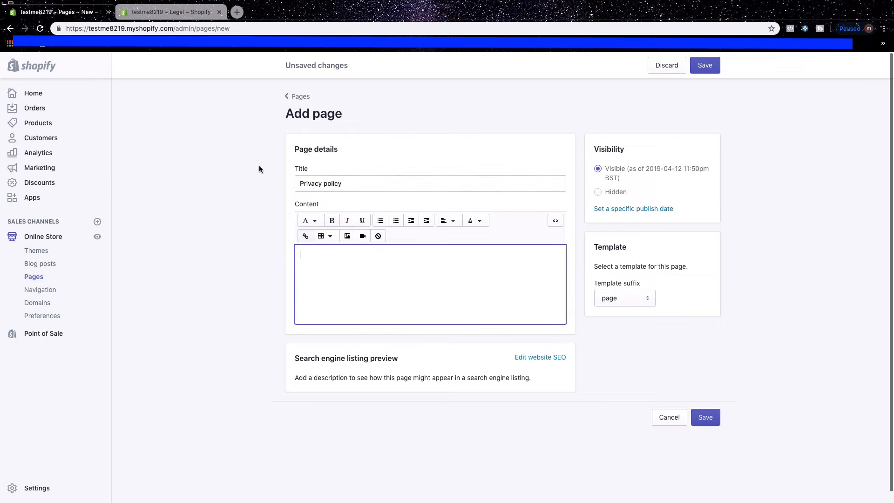
# Copy the entire privacy policy text from the legal settings.
pyautogui.click(172, 12)
pyautogui.scroll(-1, 465, 373)
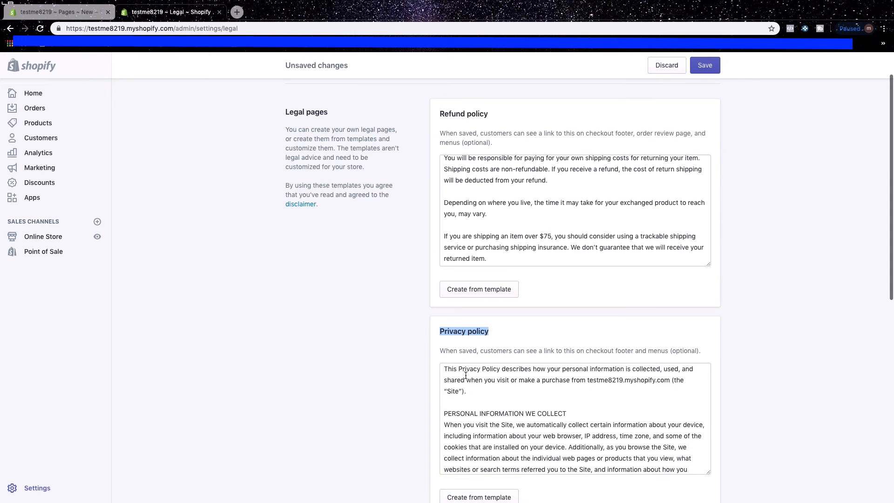
pyautogui.scroll(1, 464, 378)
pyautogui.moveTo(442, 370); pyautogui.dragTo(594, 493)
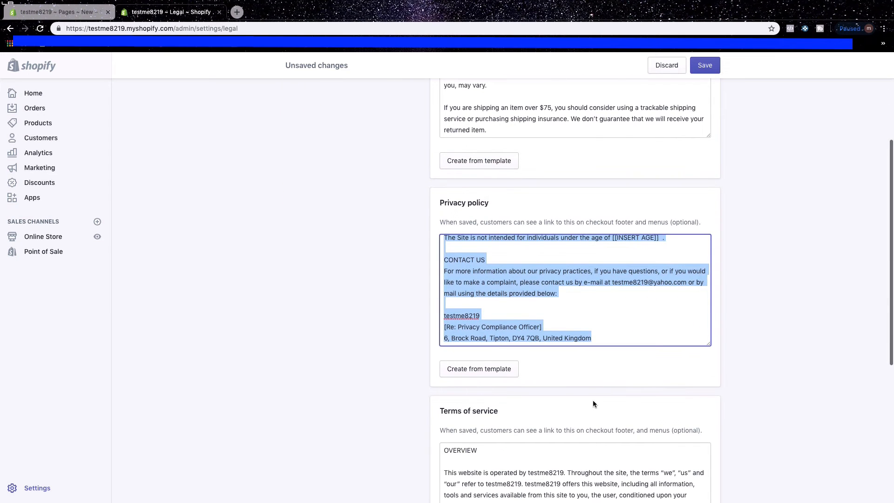
pyautogui.rightClick(529, 281)
pyautogui.click(547, 345)
pyautogui.scroll(5, 530, 300)
pyautogui.click(167, 10)
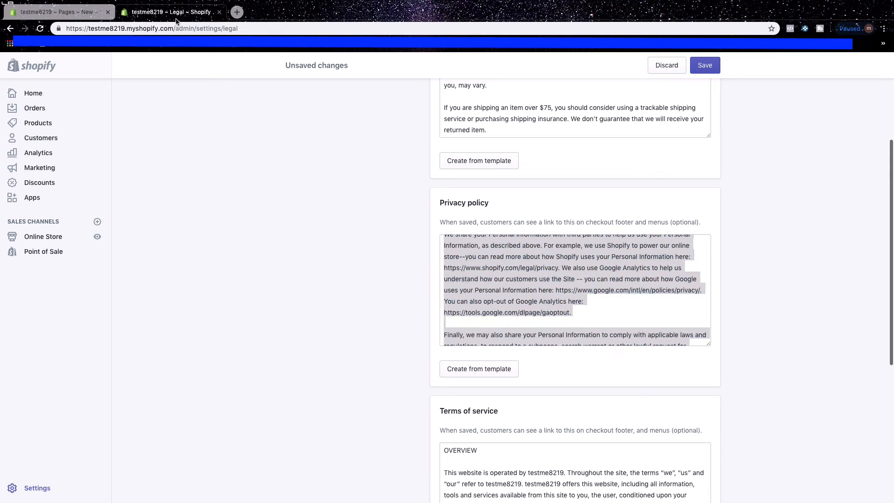
# Paste the copied policy text as the content of the new "Privacy policy" page, check it, and save the page.
pyautogui.click(61, 11)
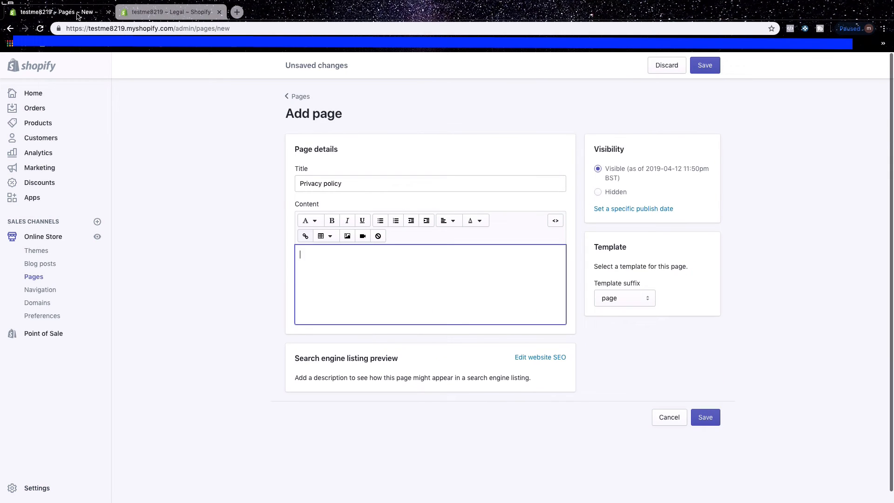
pyautogui.rightClick(311, 256)
pyautogui.click(327, 316)
pyautogui.scroll(15, 442, 307)
pyautogui.scroll(-10, 441, 308)
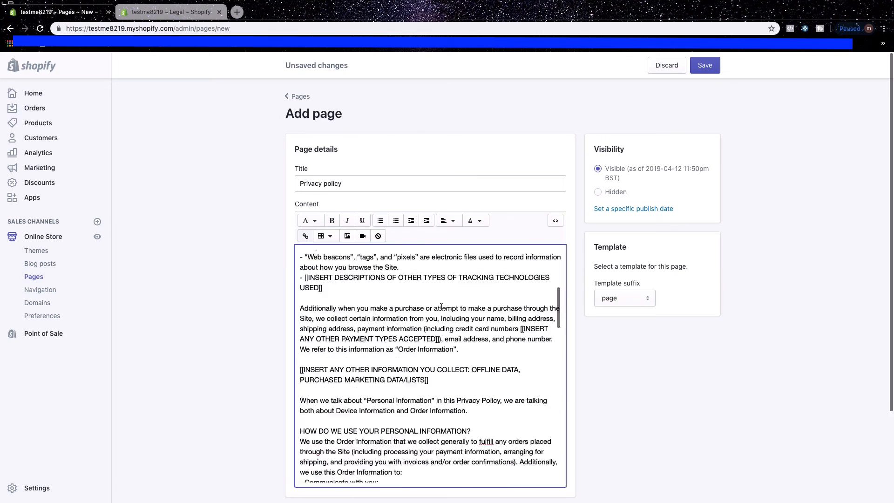
pyautogui.scroll(15, 441, 307)
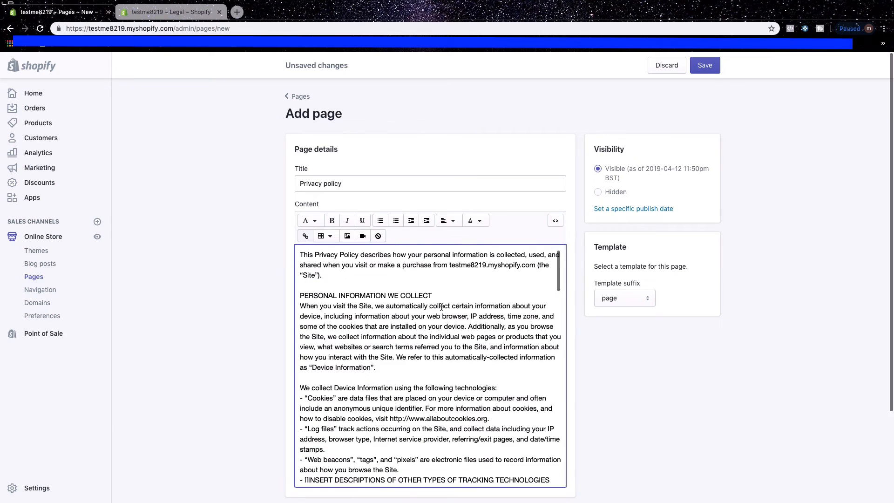
pyautogui.click(707, 69)
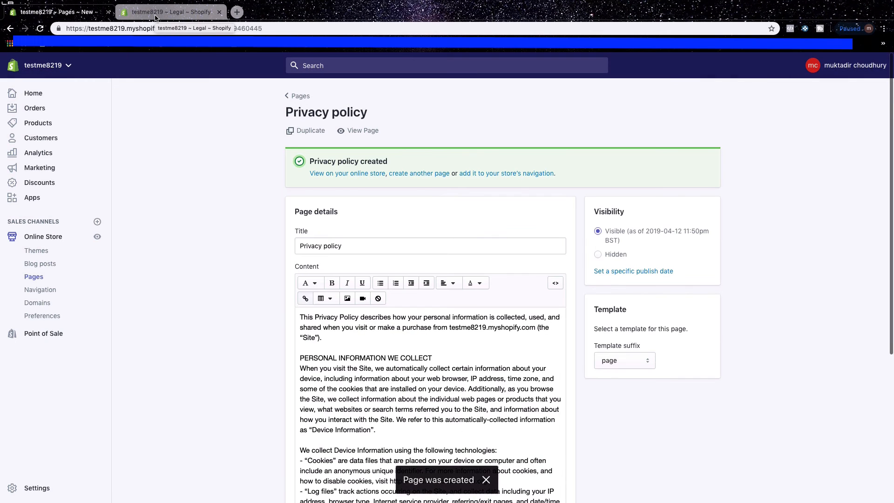
# Copy the "Terms of service" heading from the legal settings.
pyautogui.click(156, 17)
pyautogui.scroll(-5, 619, 363)
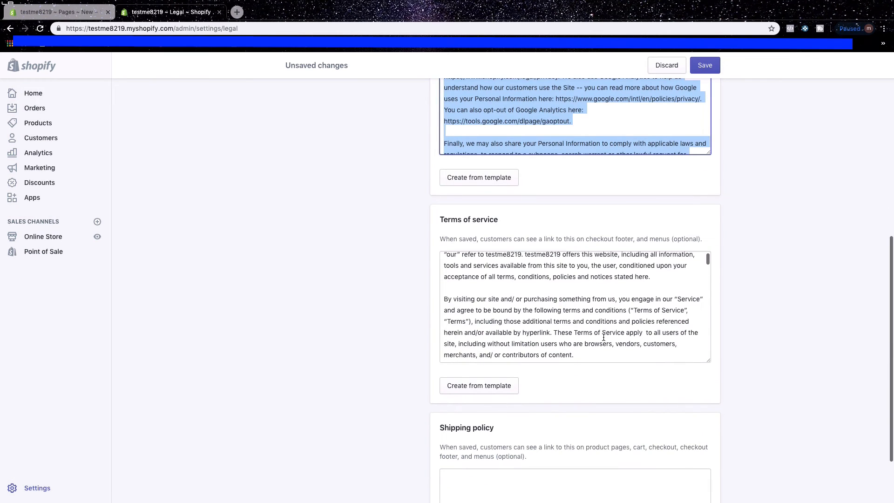
pyautogui.scroll(1, 504, 221)
pyautogui.scroll(-2, 504, 221)
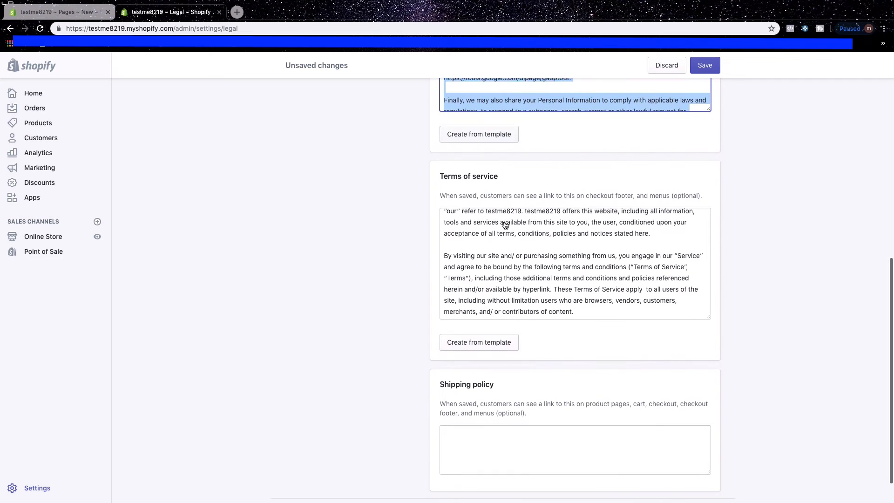
pyautogui.scroll(3, 522, 186)
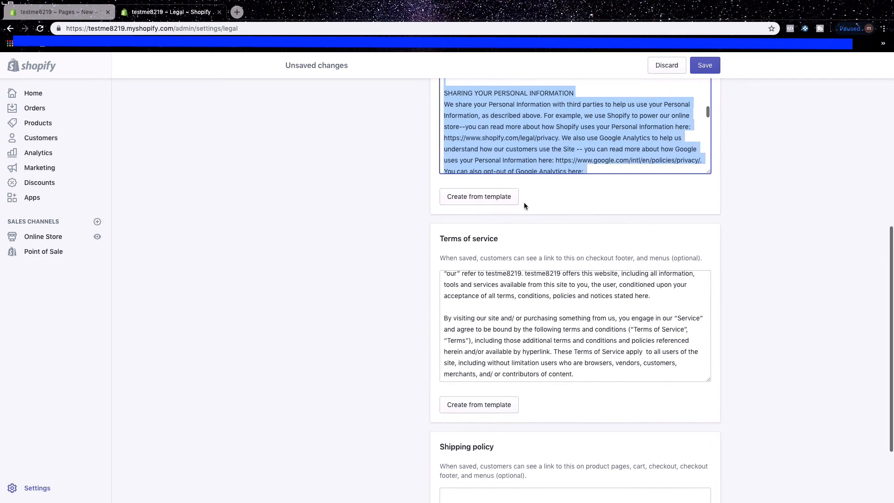
pyautogui.moveTo(504, 242); pyautogui.dragTo(446, 240)
pyautogui.rightClick(455, 239)
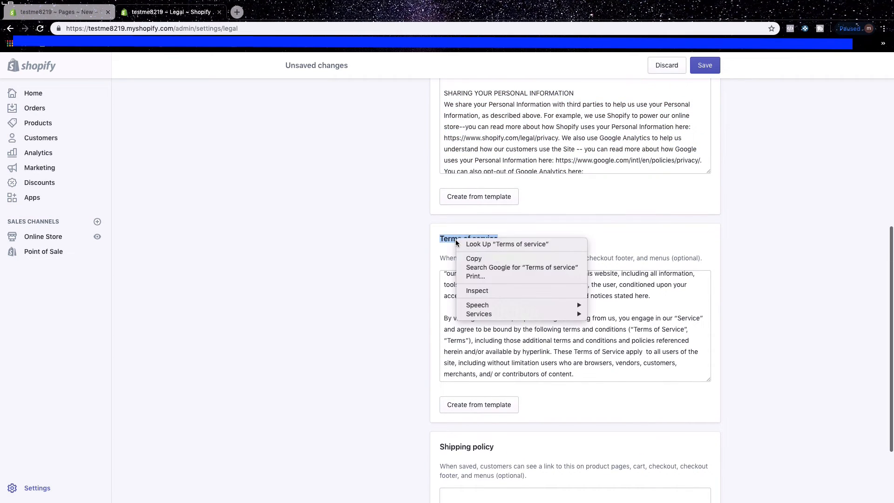
pyautogui.click(473, 259)
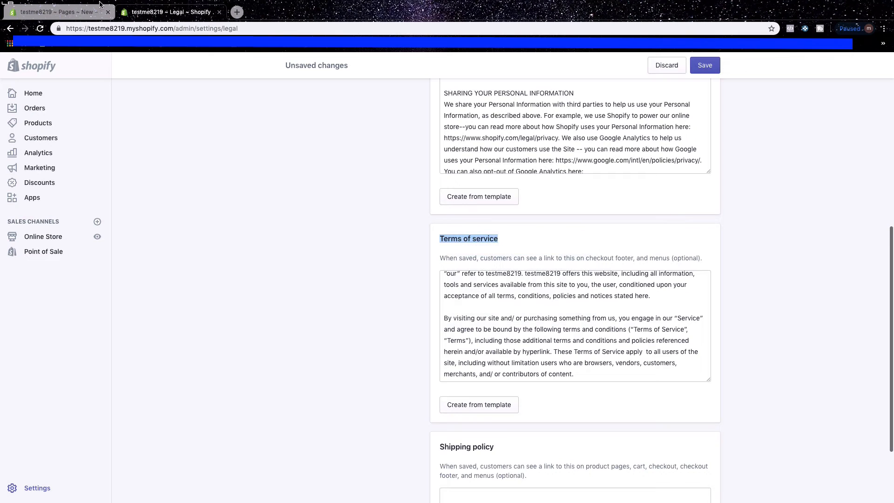
# Add another new store page and paste "Terms of service" as its title.
pyautogui.click(77, 14)
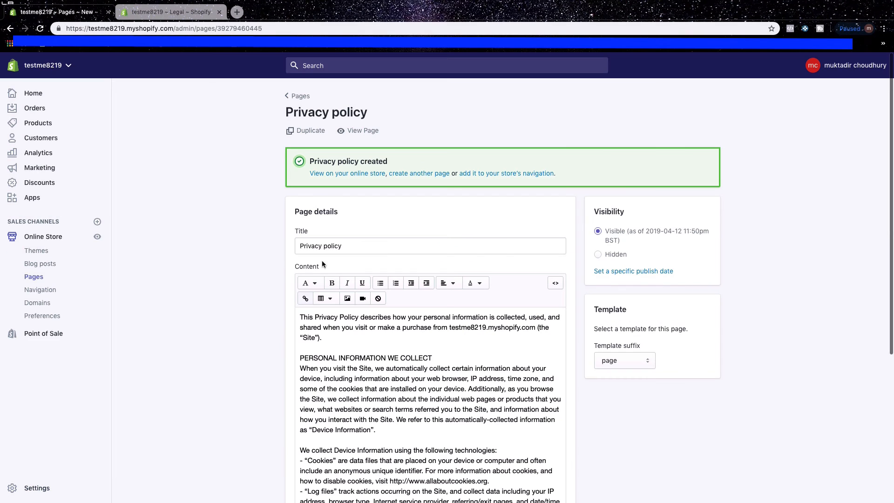
pyautogui.click(37, 277)
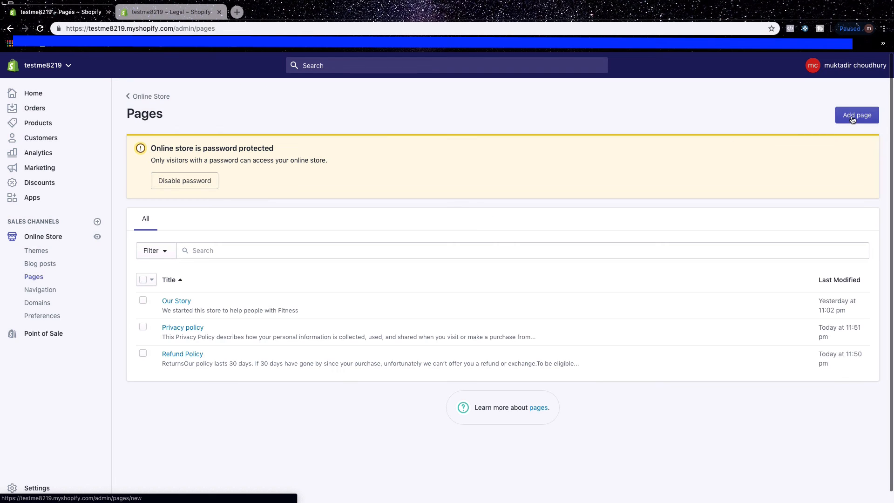
pyautogui.click(853, 119)
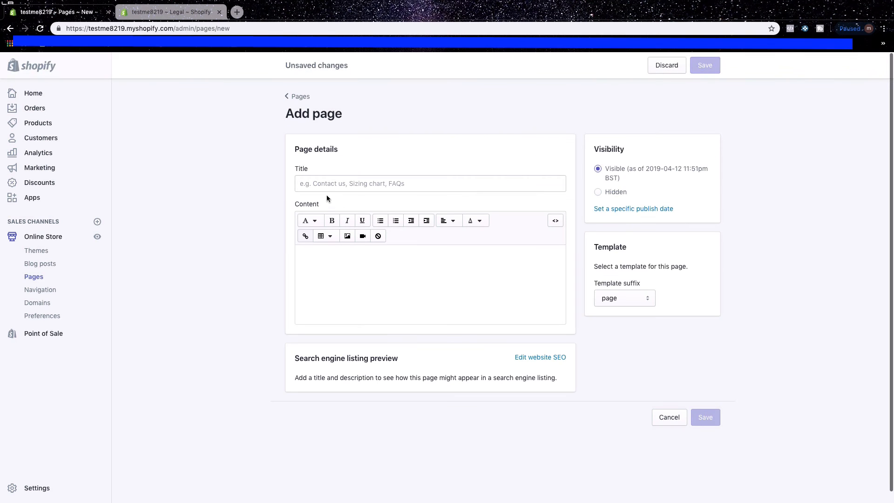
pyautogui.click(309, 183)
pyautogui.rightClick(323, 183)
pyautogui.click(371, 238)
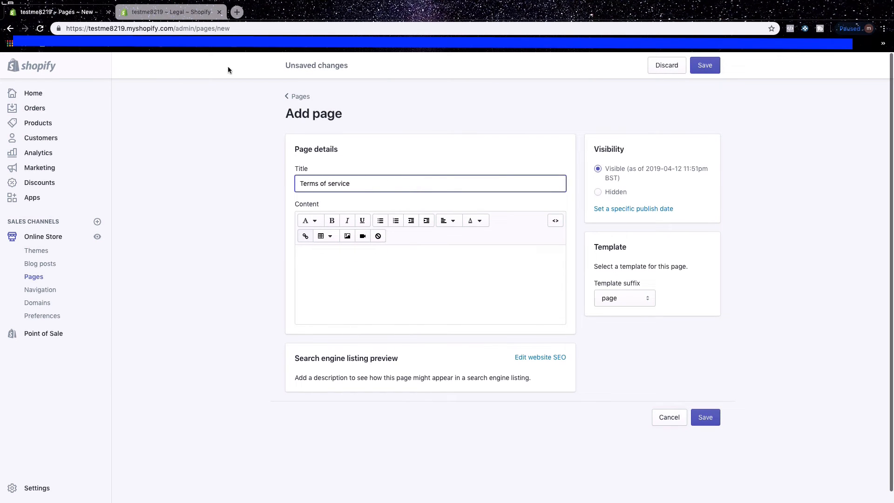
# Copy the entire terms of service text from the legal settings.
pyautogui.click(170, 11)
pyautogui.scroll(2, 475, 315)
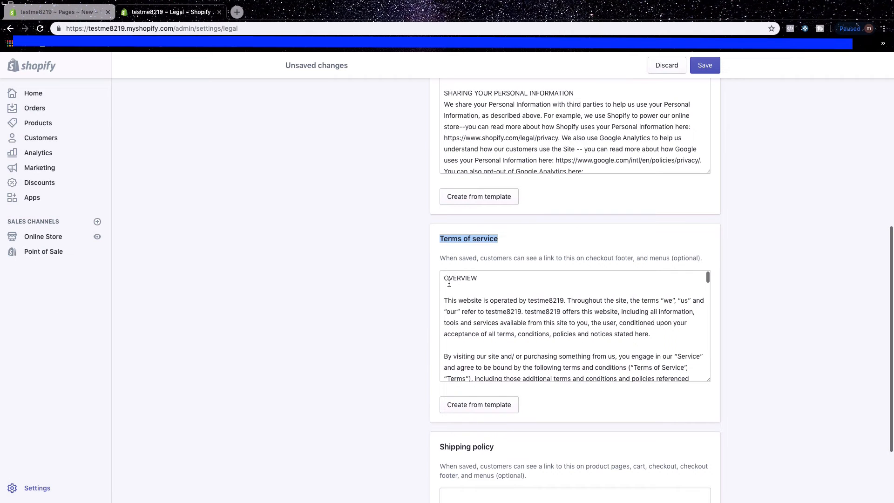
pyautogui.moveTo(442, 278); pyautogui.dragTo(556, 426)
pyautogui.rightClick(505, 309)
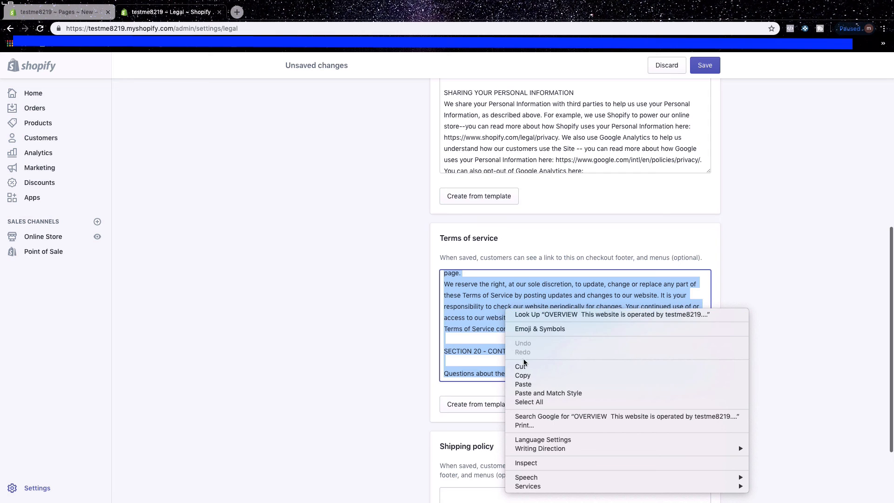
pyautogui.click(532, 380)
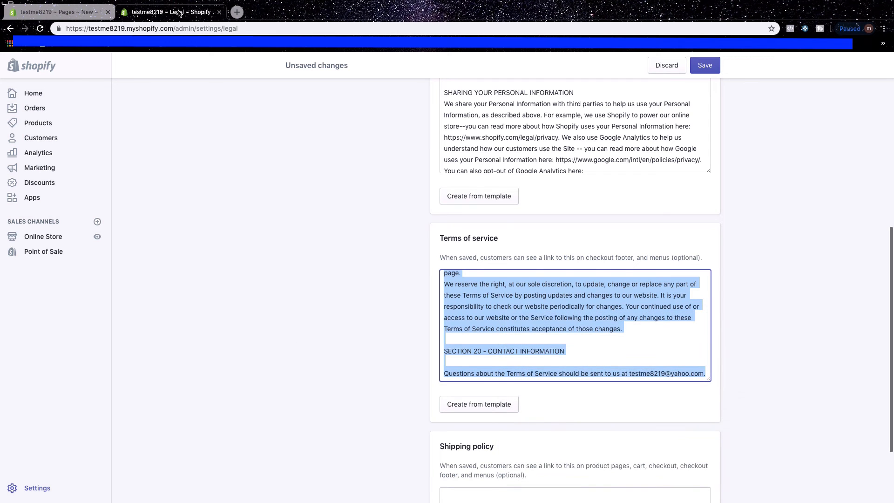
pyautogui.click(164, 14)
# Paste the copied terms as the content of the new "Terms of service" page and save the page.
pyautogui.click(84, 12)
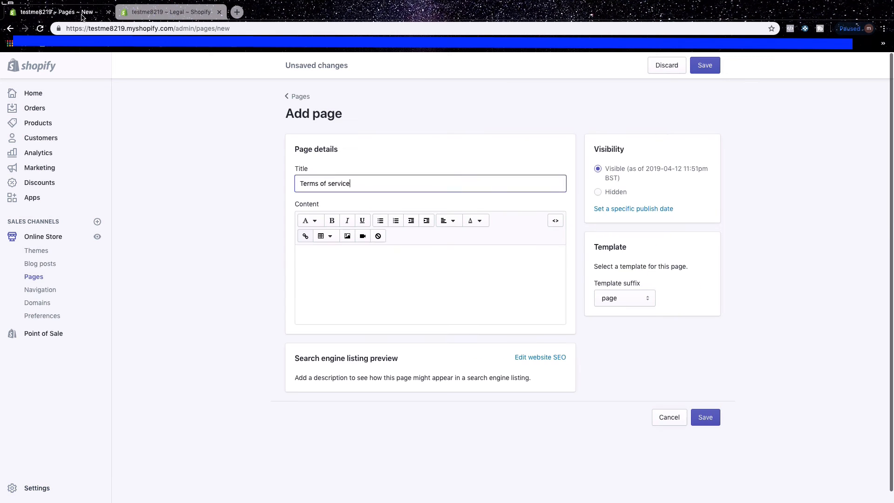
pyautogui.click(319, 251)
pyautogui.rightClick(319, 251)
pyautogui.click(347, 309)
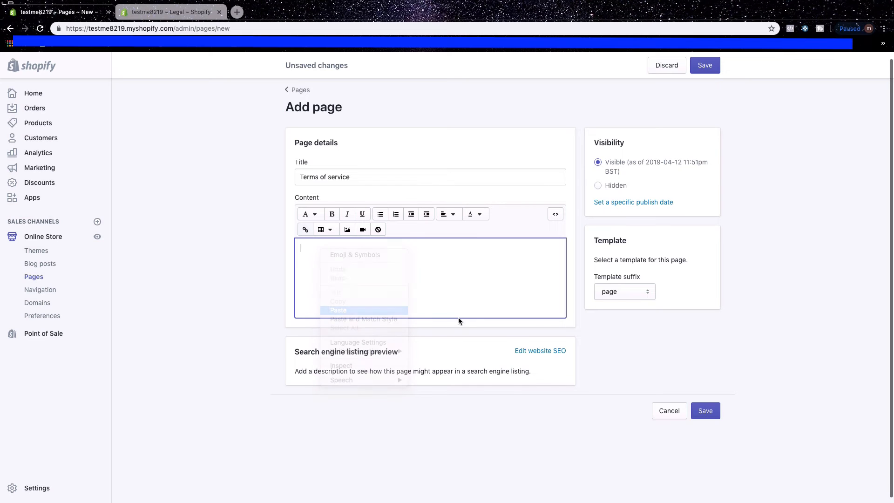
pyautogui.scroll(-3, 462, 317)
pyautogui.scroll(6, 461, 323)
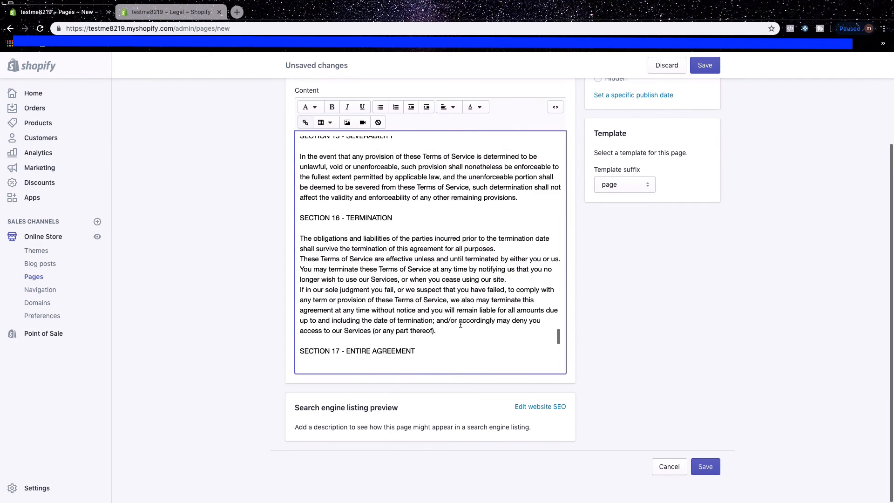
pyautogui.click(710, 62)
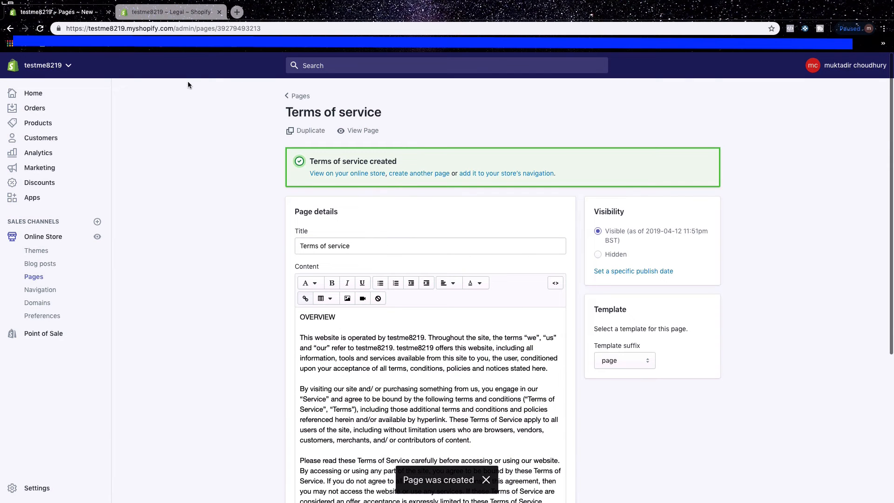
# Open the store's Footer menu in the navigation settings and remove its Search item.
pyautogui.click(37, 290)
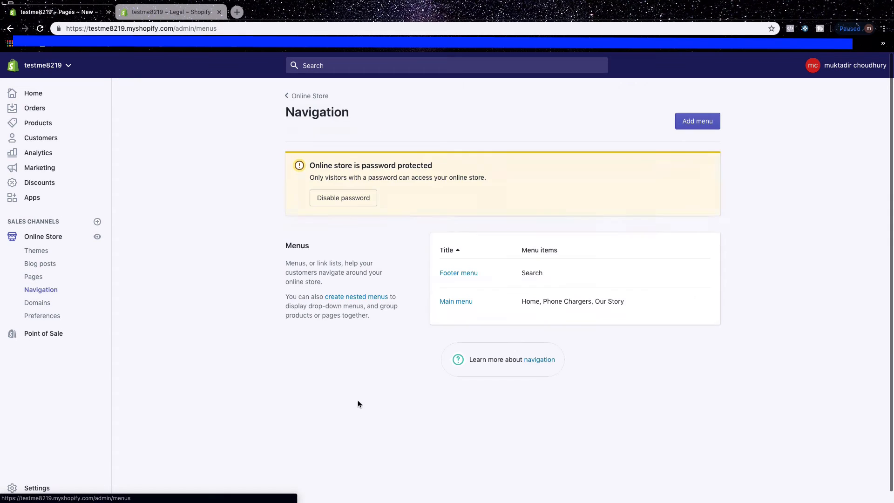
pyautogui.click(461, 274)
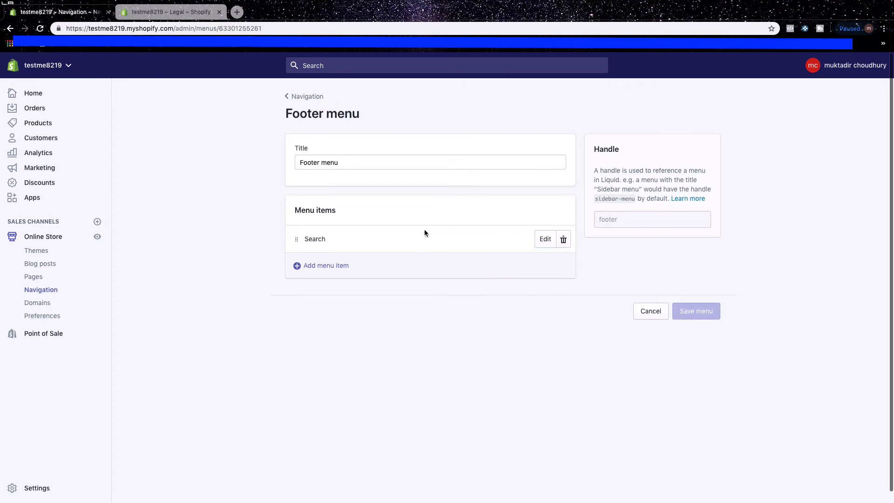
pyautogui.click(564, 241)
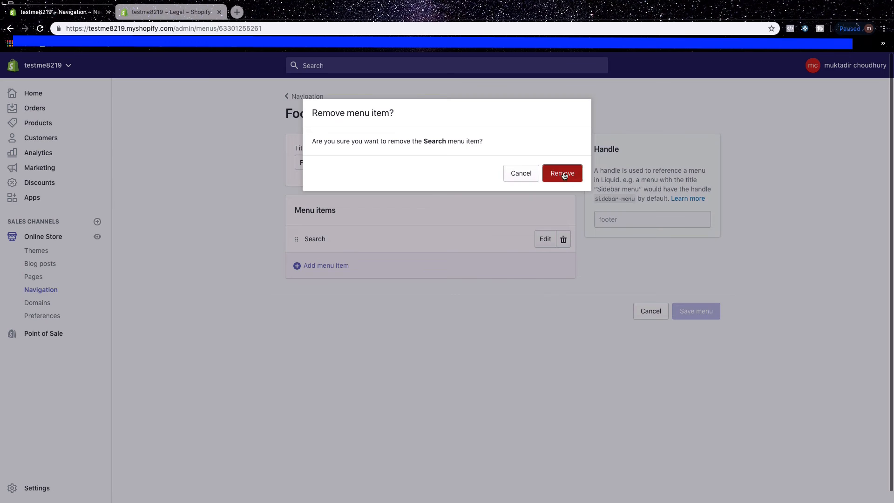
pyautogui.click(563, 174)
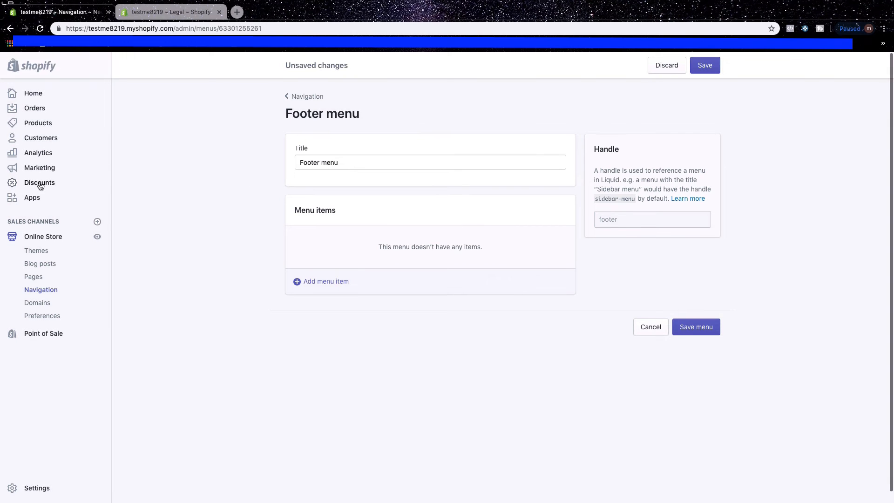
# Examine the home page footer in the Venture theme editor from a new browser tab, and return to the Footer menu tab.
pyautogui.rightClick(42, 240)
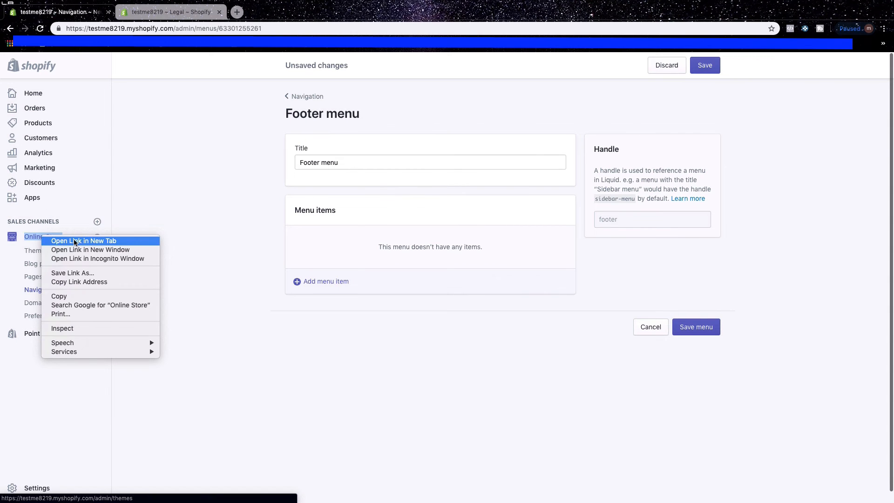
pyautogui.click(74, 239)
pyautogui.click(246, 4)
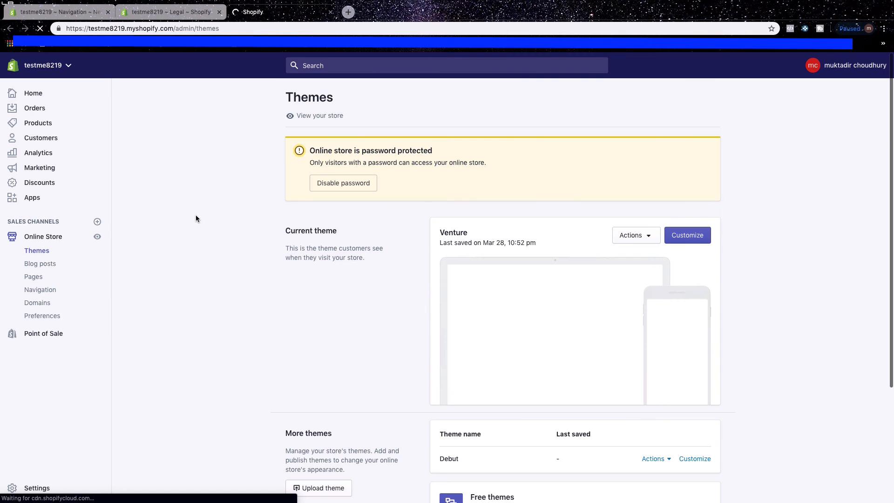
pyautogui.click(688, 237)
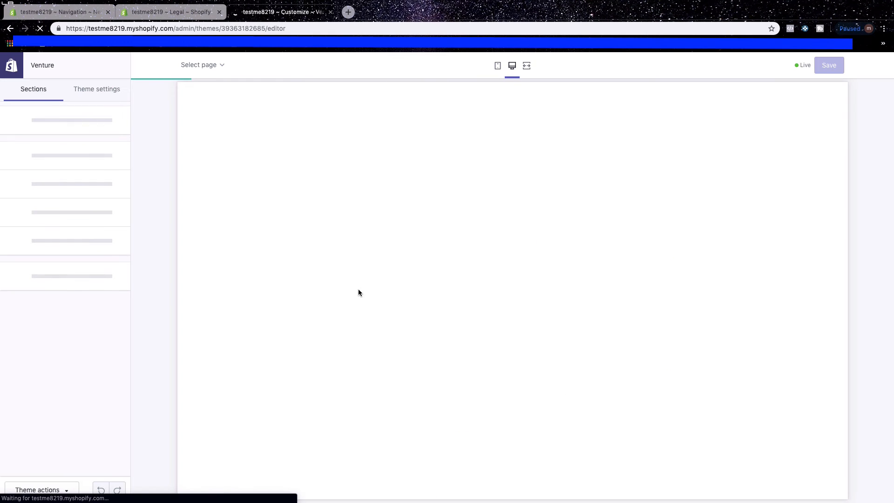
pyautogui.scroll(-15, 359, 290)
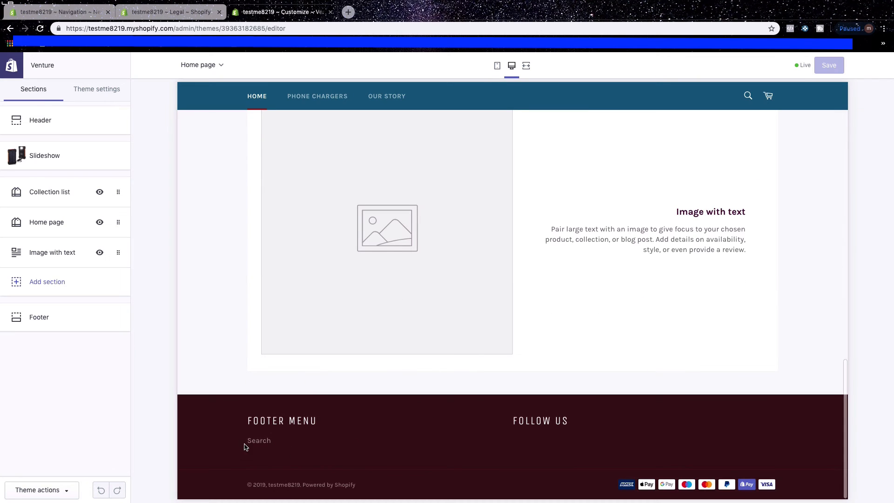
pyautogui.click(41, 29)
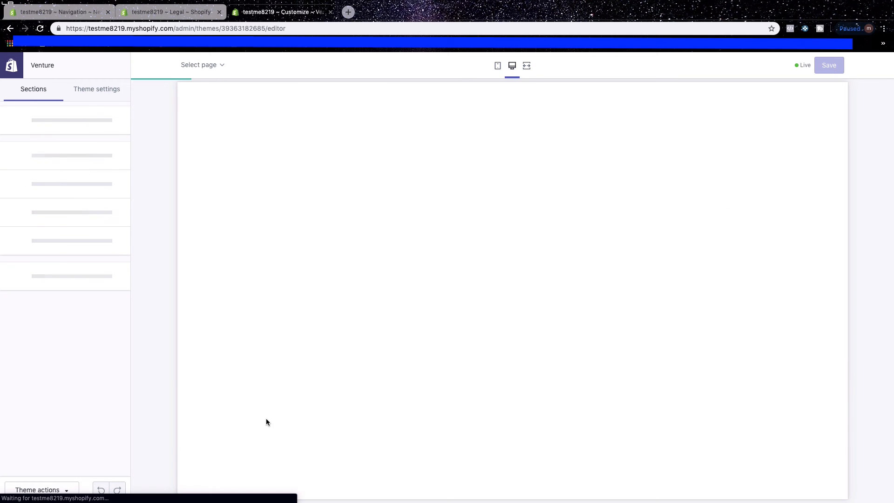
pyautogui.scroll(-15, 266, 422)
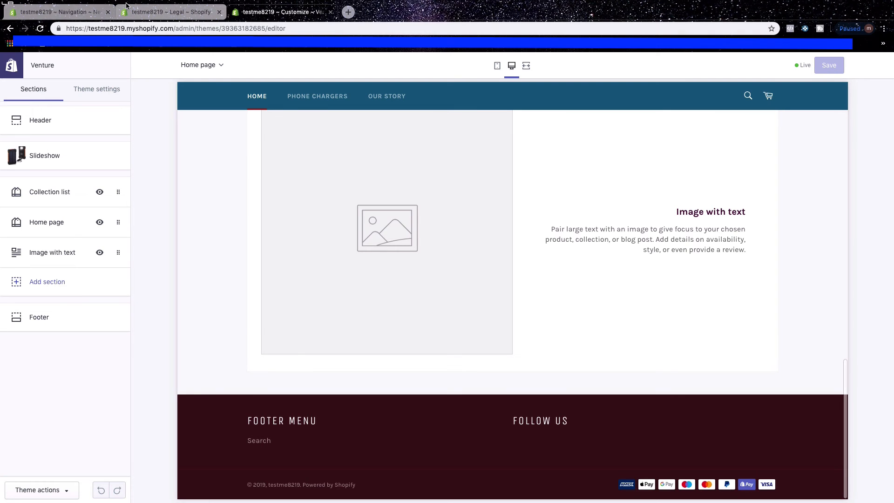
pyautogui.click(144, 14)
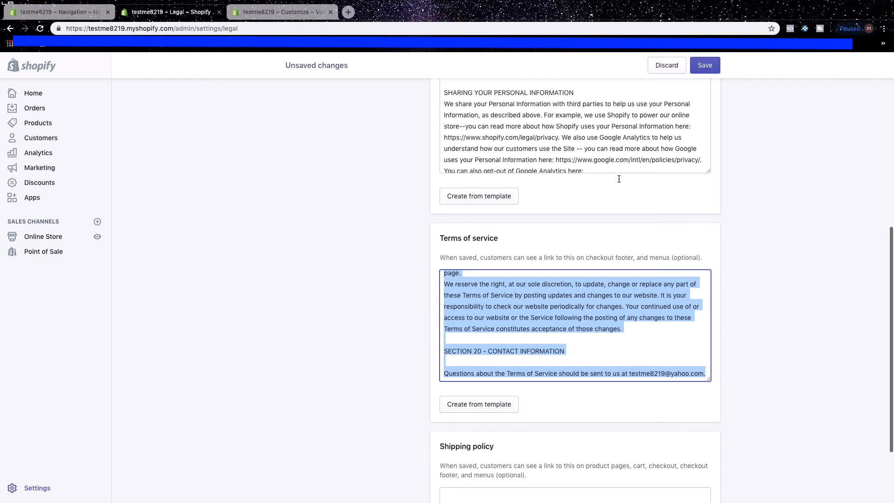
pyautogui.click(73, 14)
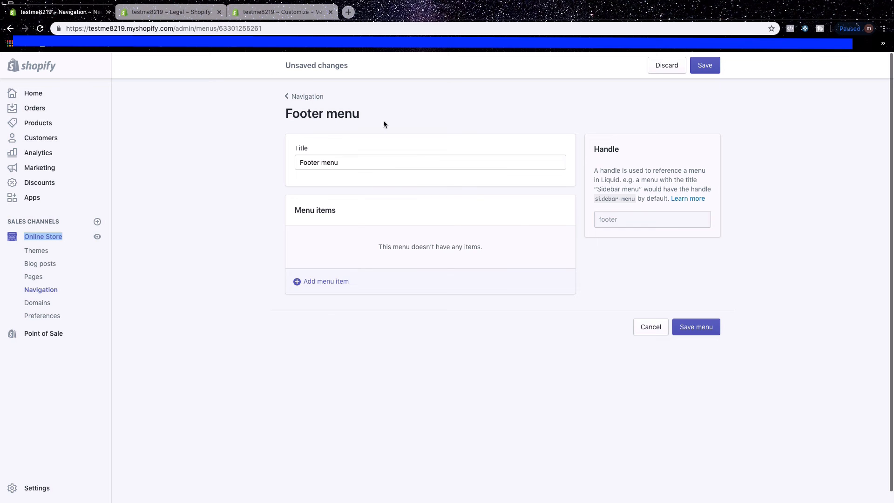
# Rename the Footer menu as "Our Store Information" and save the menu.
pyautogui.click(257, 14)
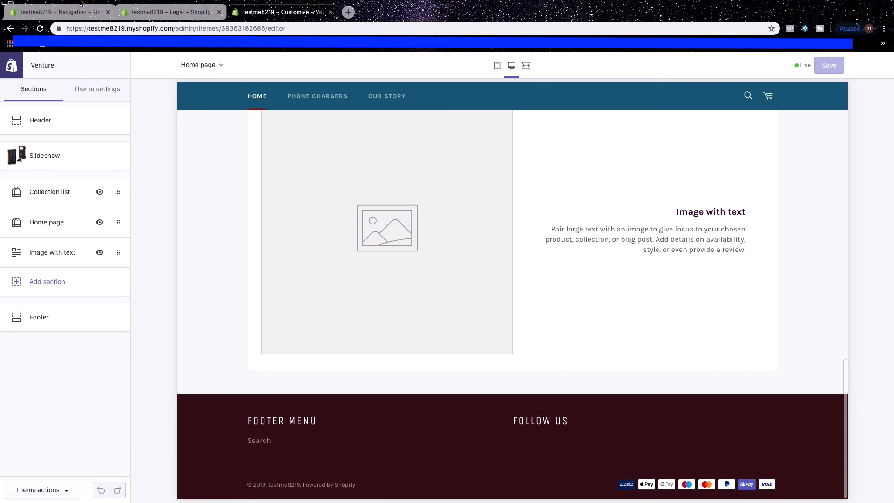
pyautogui.click(70, 12)
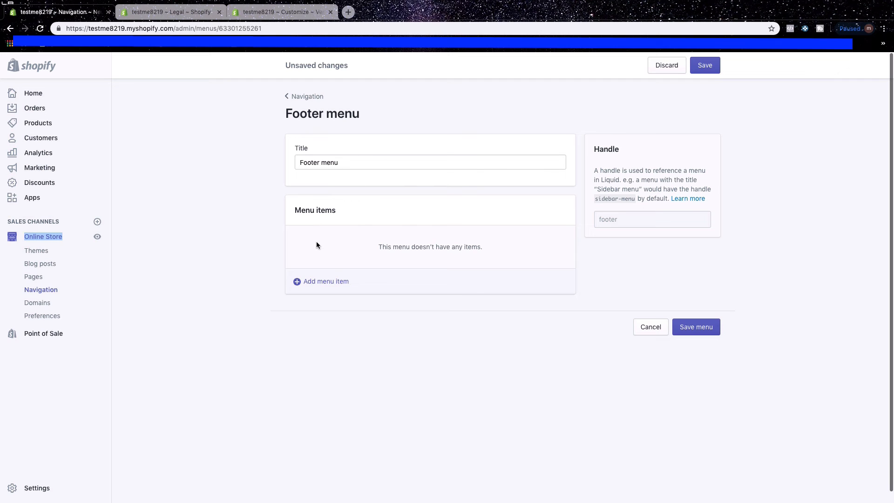
pyautogui.moveTo(349, 164); pyautogui.dragTo(279, 161)
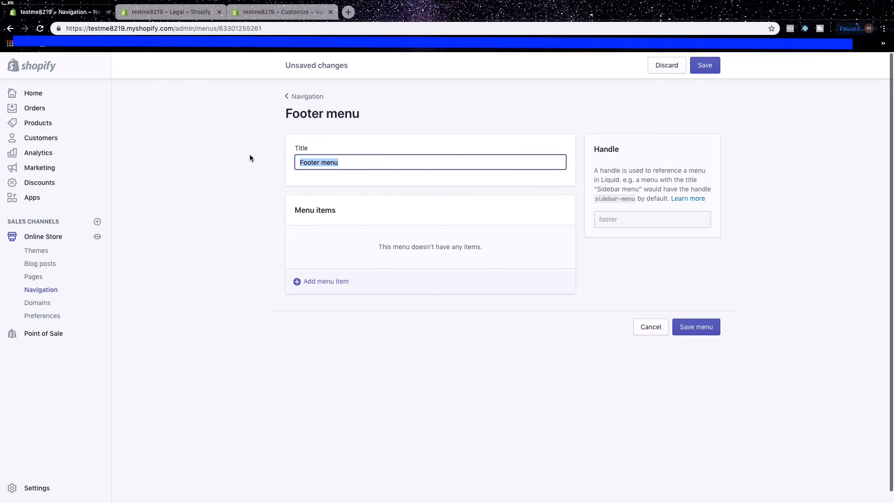
pyautogui.write('Our Store Information')
pyautogui.click(705, 65)
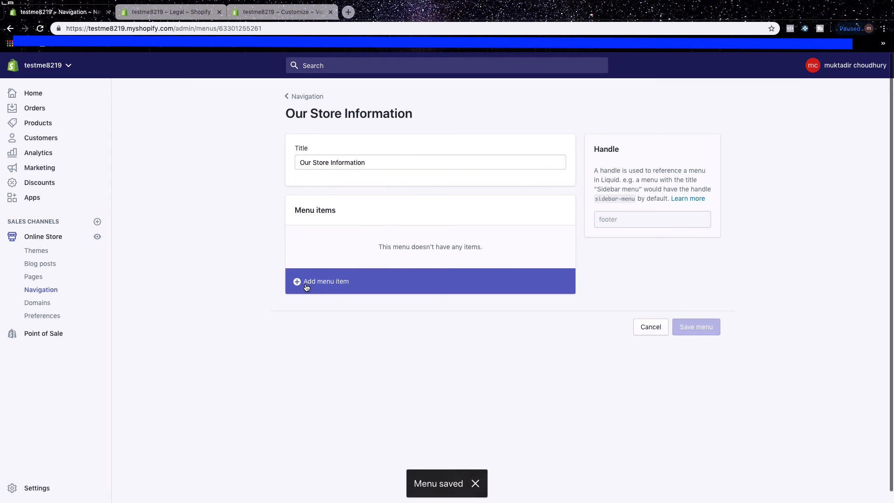
# Add a menu item named "Refund Policy" that links to the Refund Policy page.
pyautogui.click(325, 286)
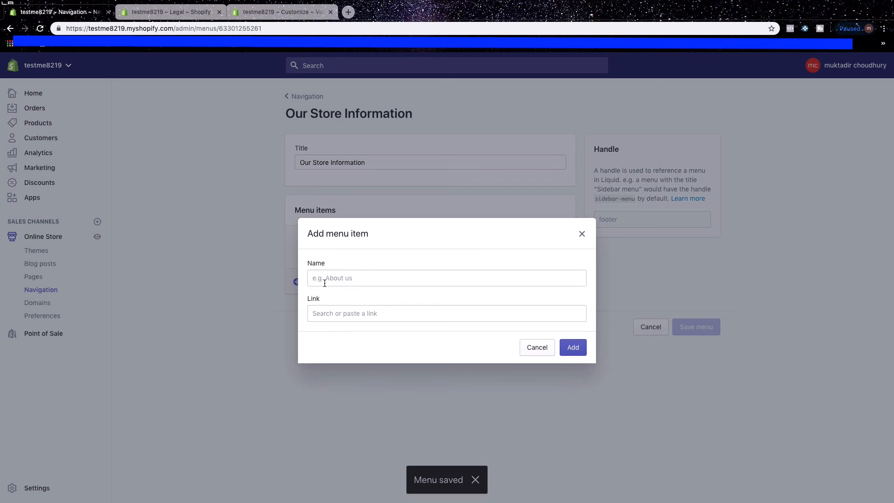
pyautogui.click(328, 279)
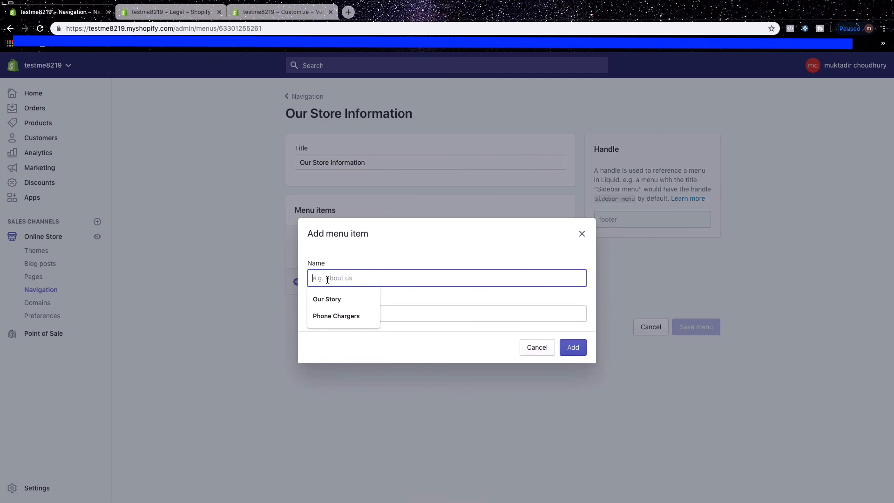
pyautogui.write('Refund Policy')
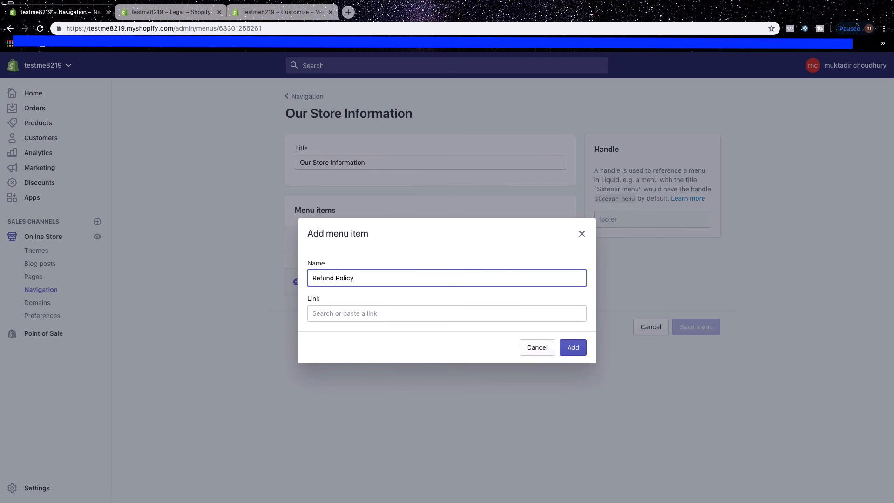
pyautogui.click(333, 313)
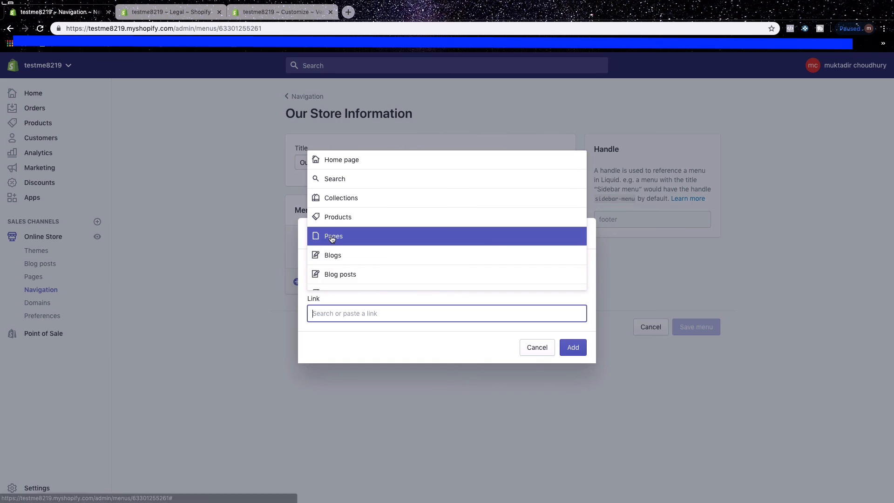
pyautogui.click(331, 235)
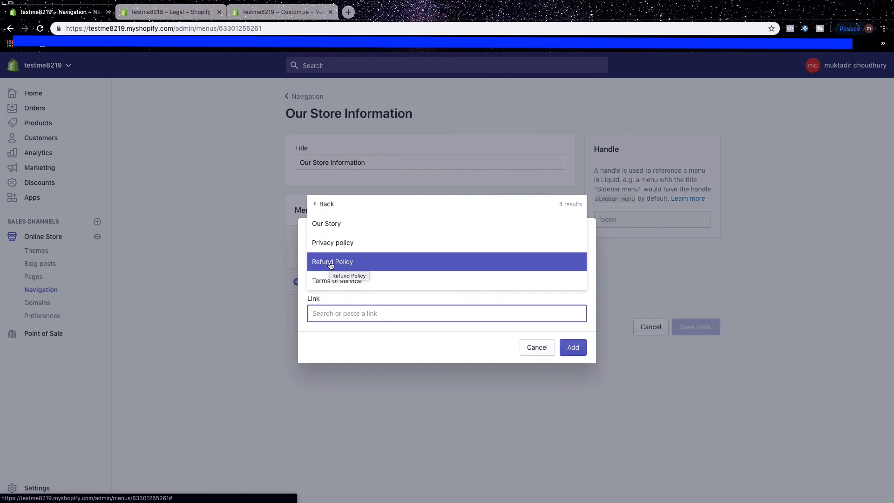
pyautogui.click(330, 264)
pyautogui.click(583, 355)
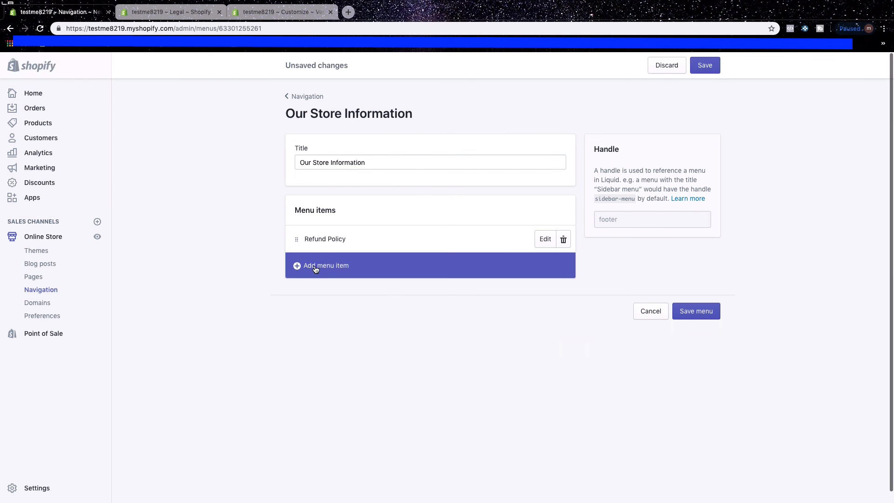
# Add a "Privacy policy" menu item that links to the Privacy policy page.
pyautogui.click(315, 270)
pyautogui.click(328, 308)
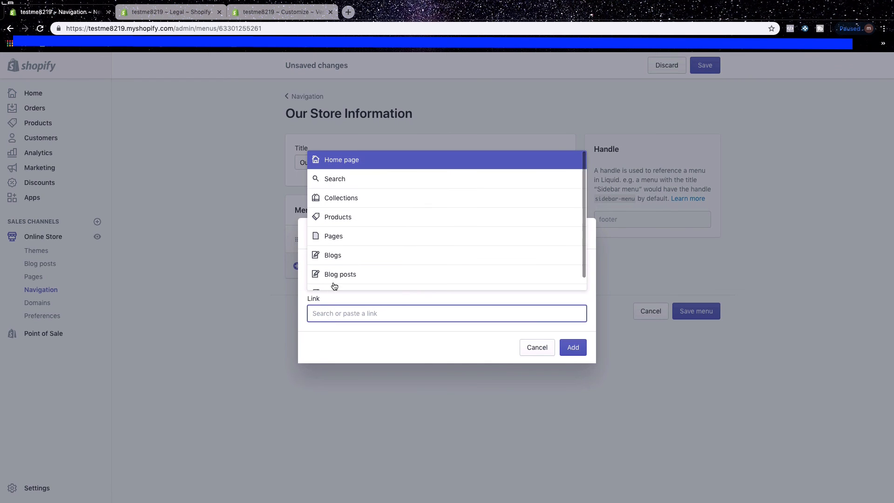
pyautogui.click(335, 236)
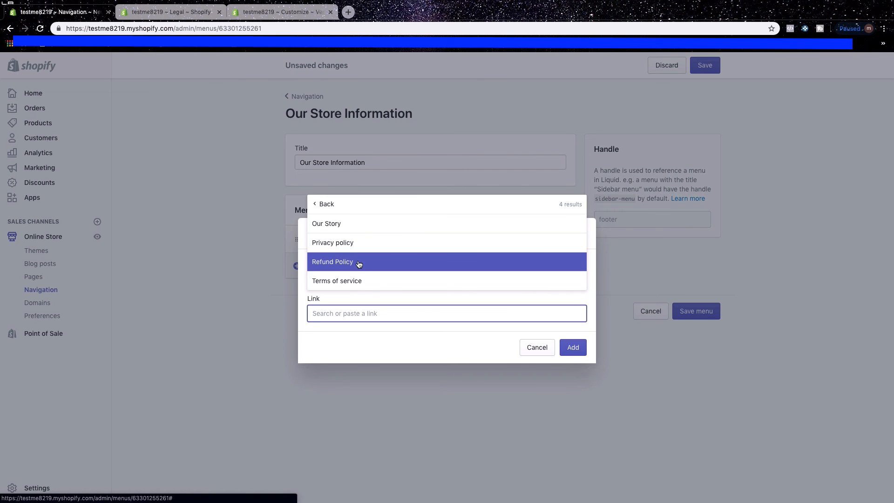
pyautogui.click(334, 244)
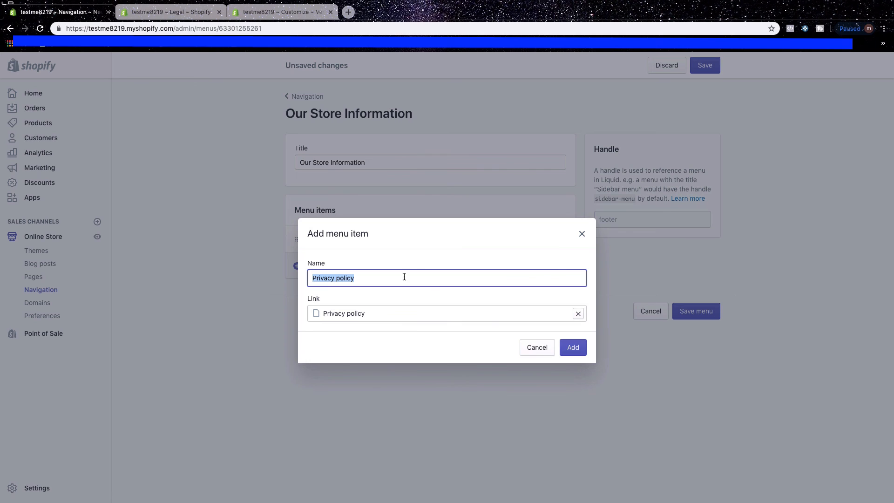
pyautogui.click(572, 348)
# Add a "Terms of service" menu item linked to the Terms of service page and save the menu.
pyautogui.click(311, 302)
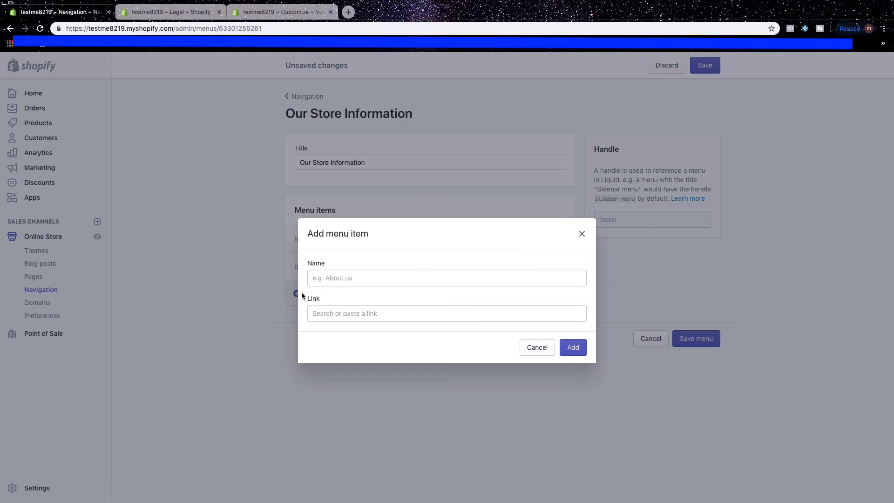
pyautogui.click(332, 313)
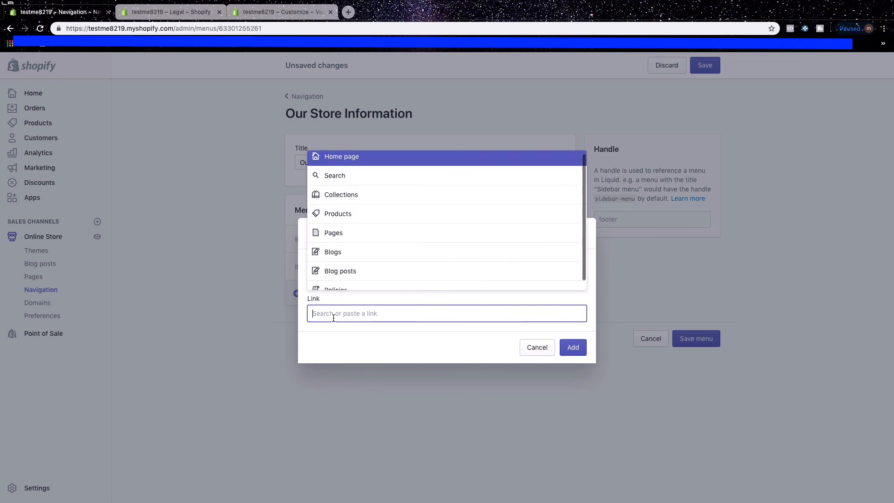
pyautogui.click(339, 237)
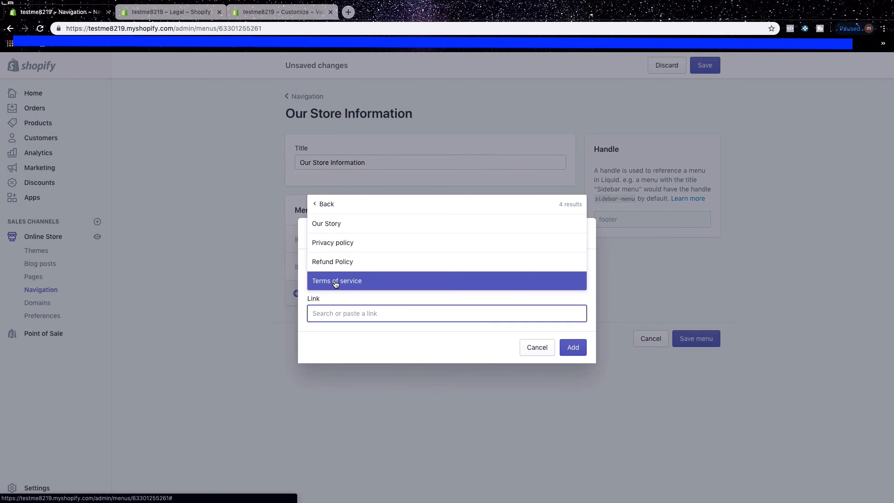
pyautogui.click(345, 284)
pyautogui.click(574, 349)
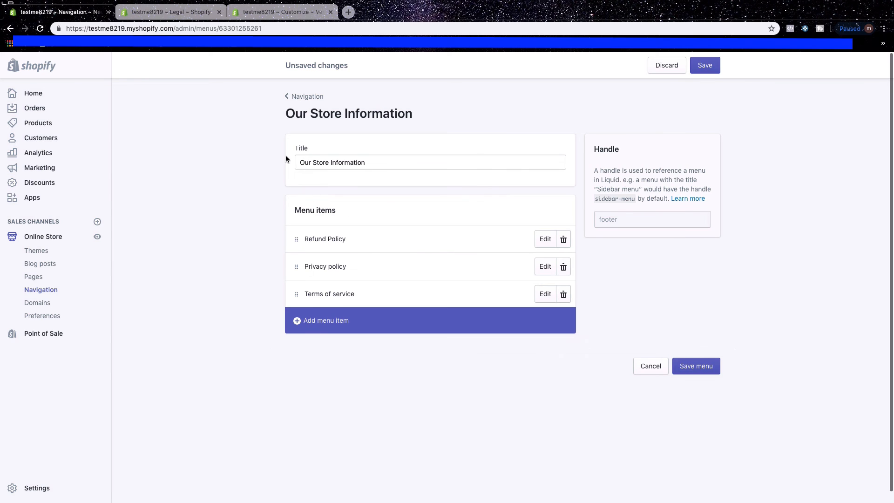
pyautogui.click(718, 66)
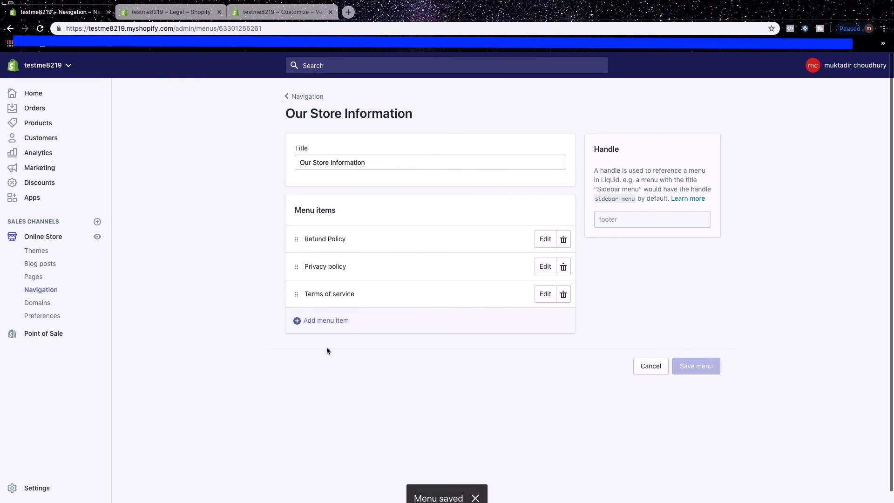
# Reload the theme editor to check the home page footer, preview its Refund Policy link, and close that browser tab.
pyautogui.click(168, 12)
pyautogui.click(279, 12)
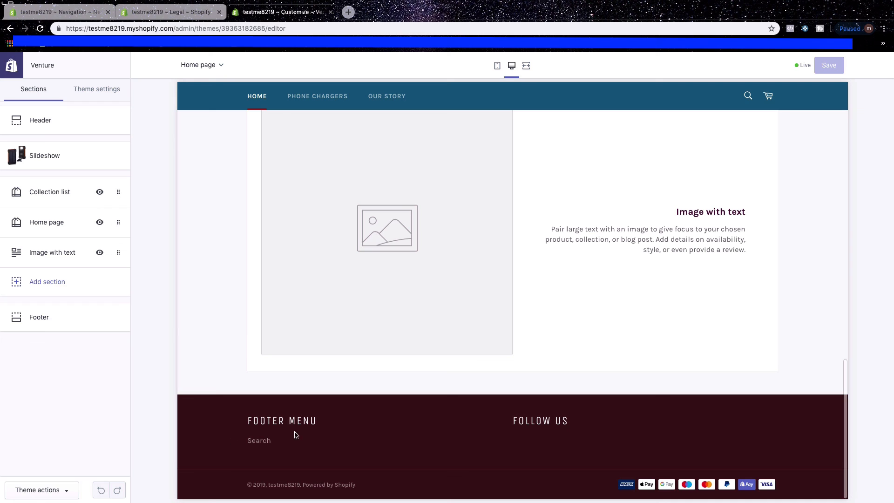
pyautogui.click(40, 28)
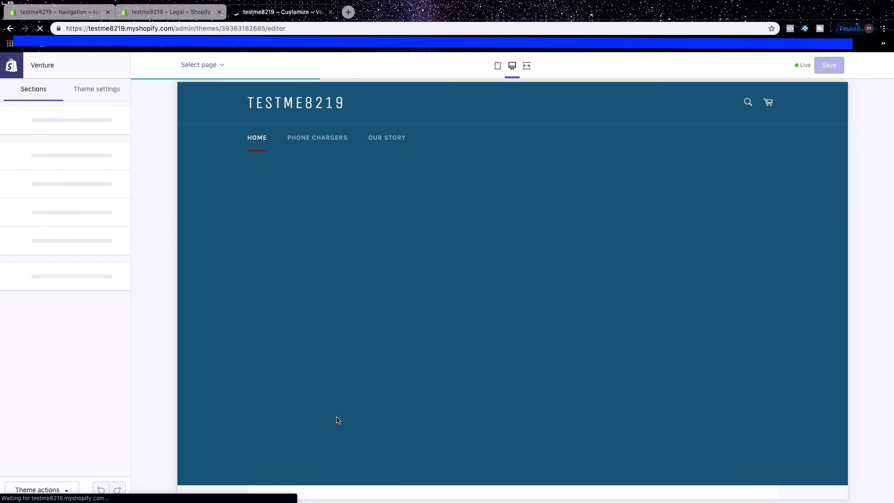
pyautogui.scroll(-15, 344, 412)
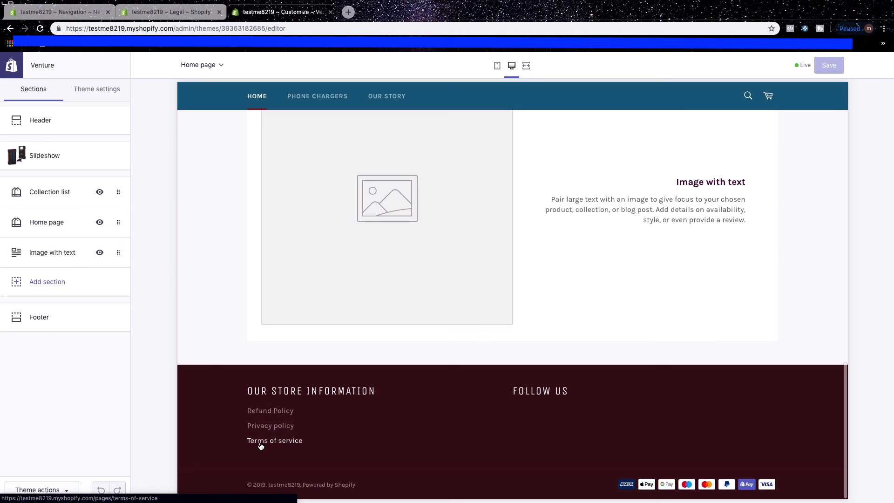
pyautogui.click(257, 410)
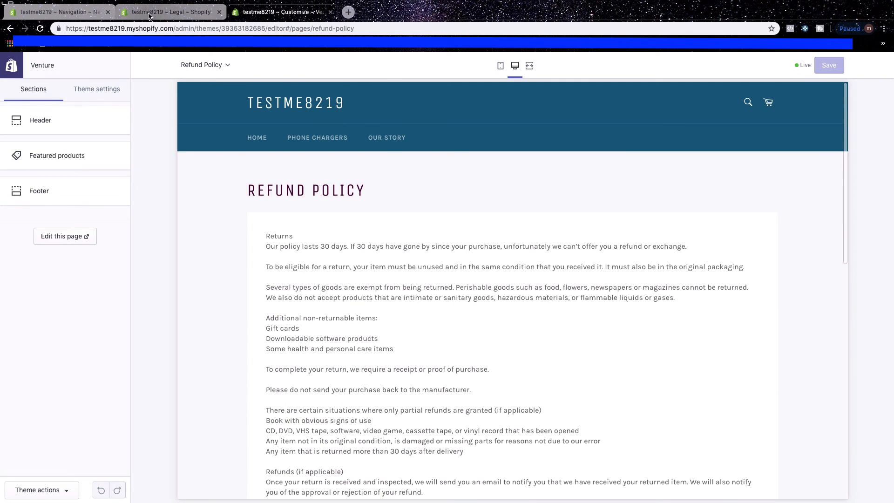
pyautogui.click(331, 12)
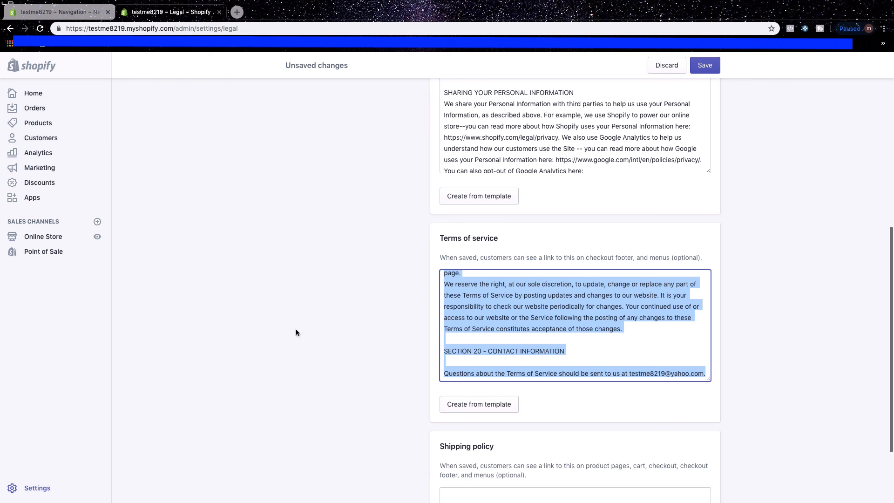
# Open the Venture theme for customizing from the browser tab showing the navigation menu, and view the home page footer.
pyautogui.click(69, 7)
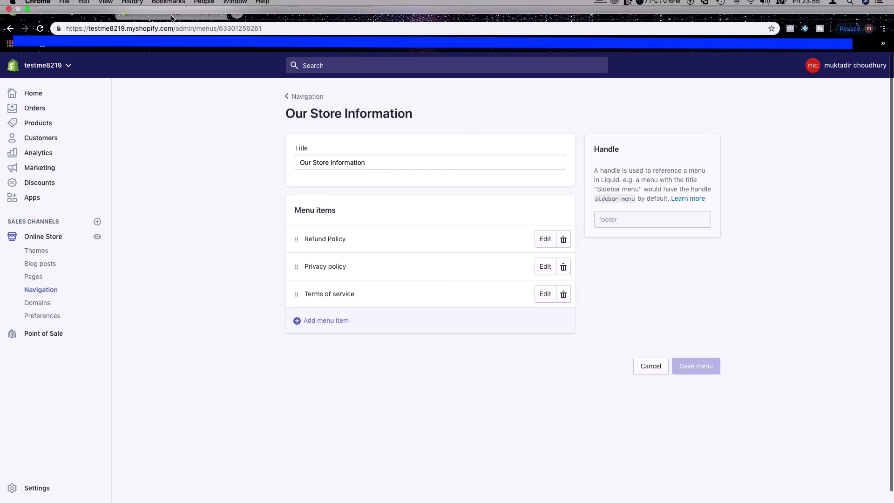
pyautogui.click(55, 237)
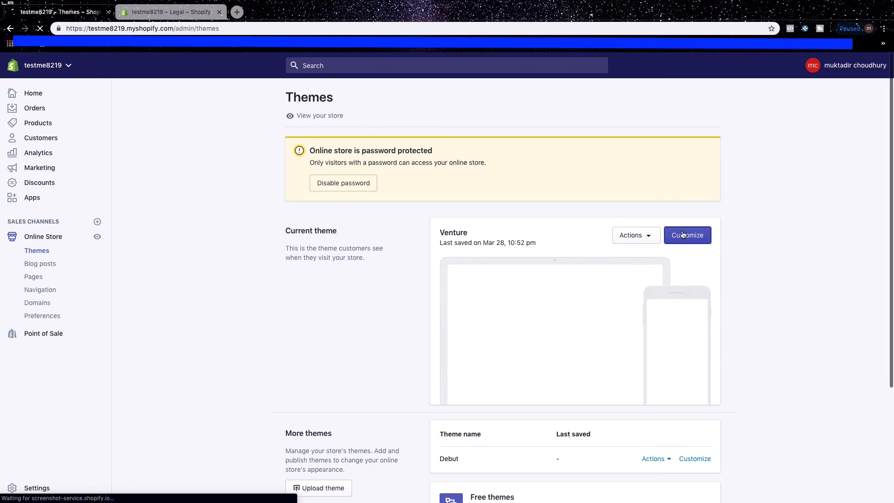
pyautogui.click(687, 235)
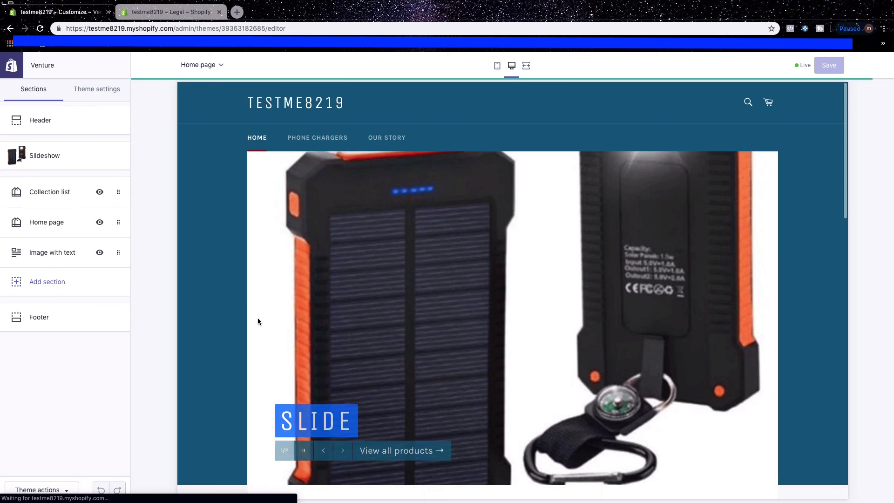
pyautogui.scroll(-10, 261, 321)
pyautogui.scroll(-6, 263, 325)
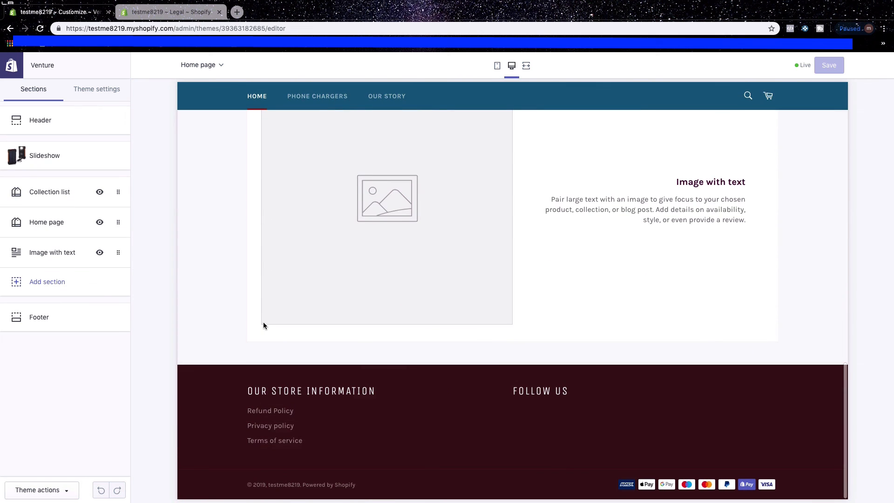
# Preview the Privacy policy and Terms of service pages through their footer links, going back after each one.
pyautogui.click(258, 429)
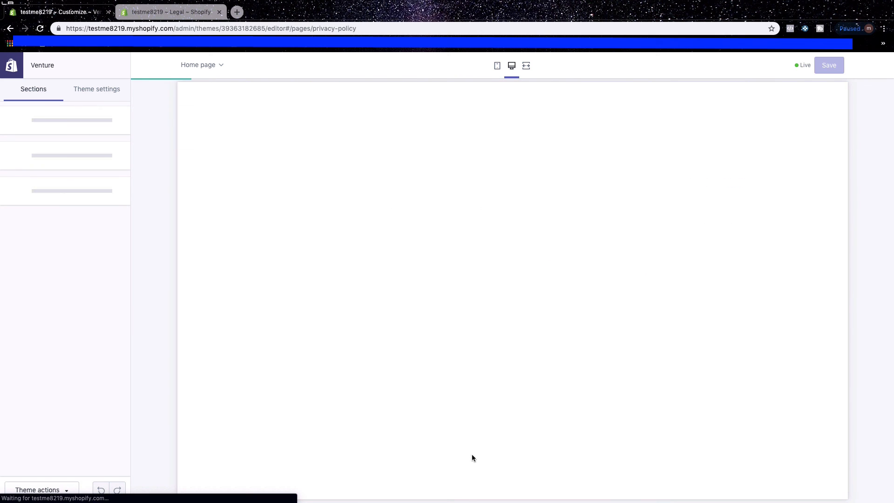
pyautogui.scroll(-20, 379, 333)
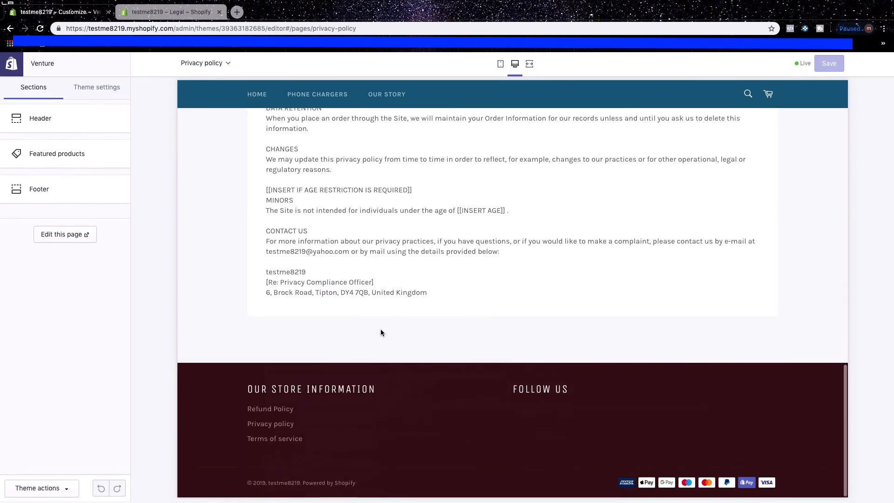
pyautogui.click(10, 28)
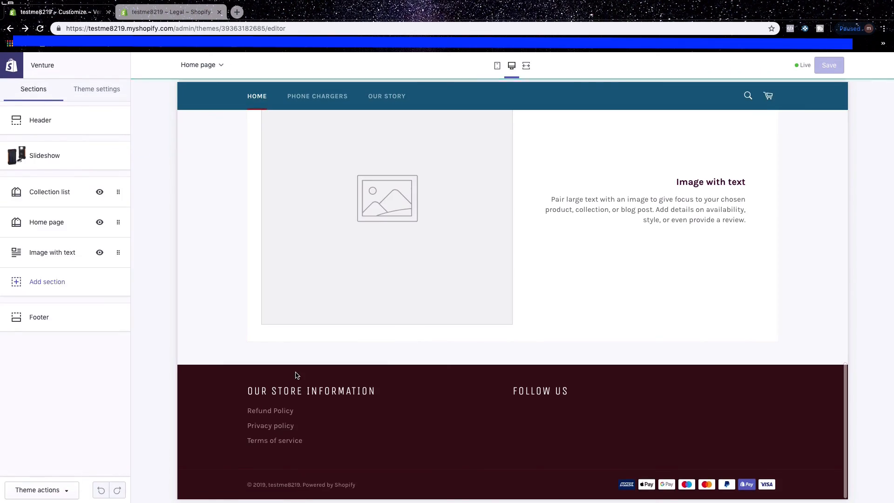
pyautogui.click(272, 441)
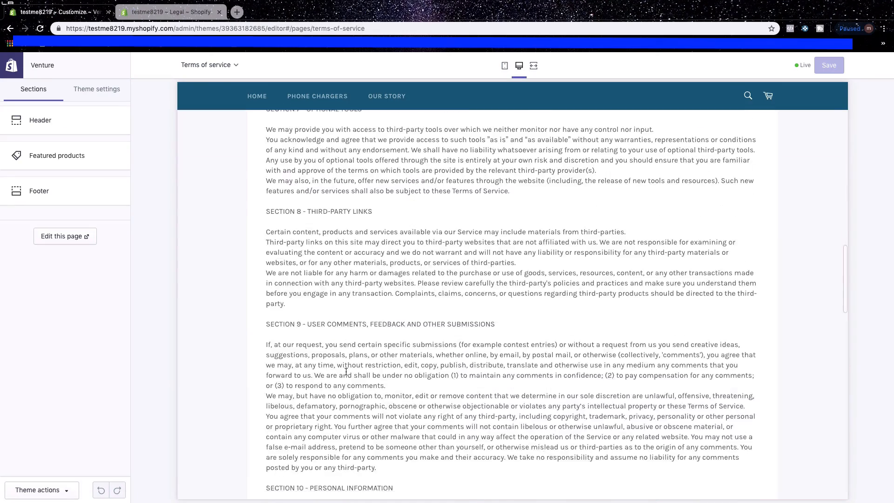
pyautogui.click(10, 29)
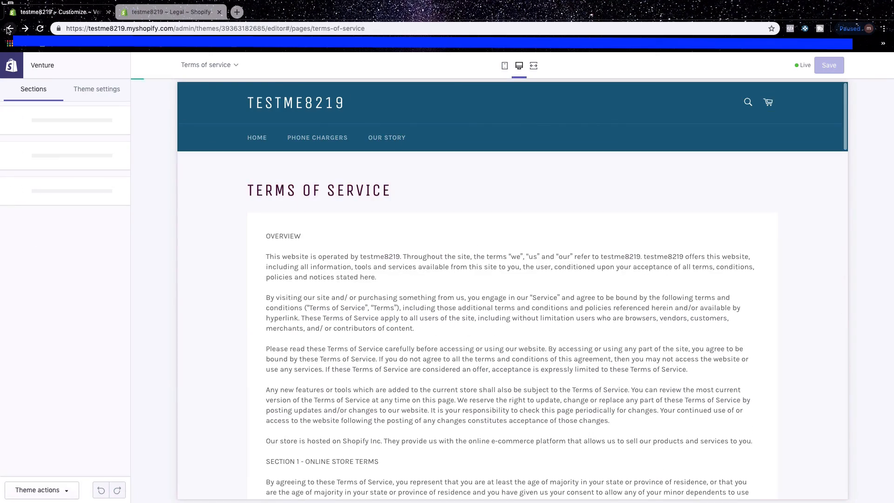